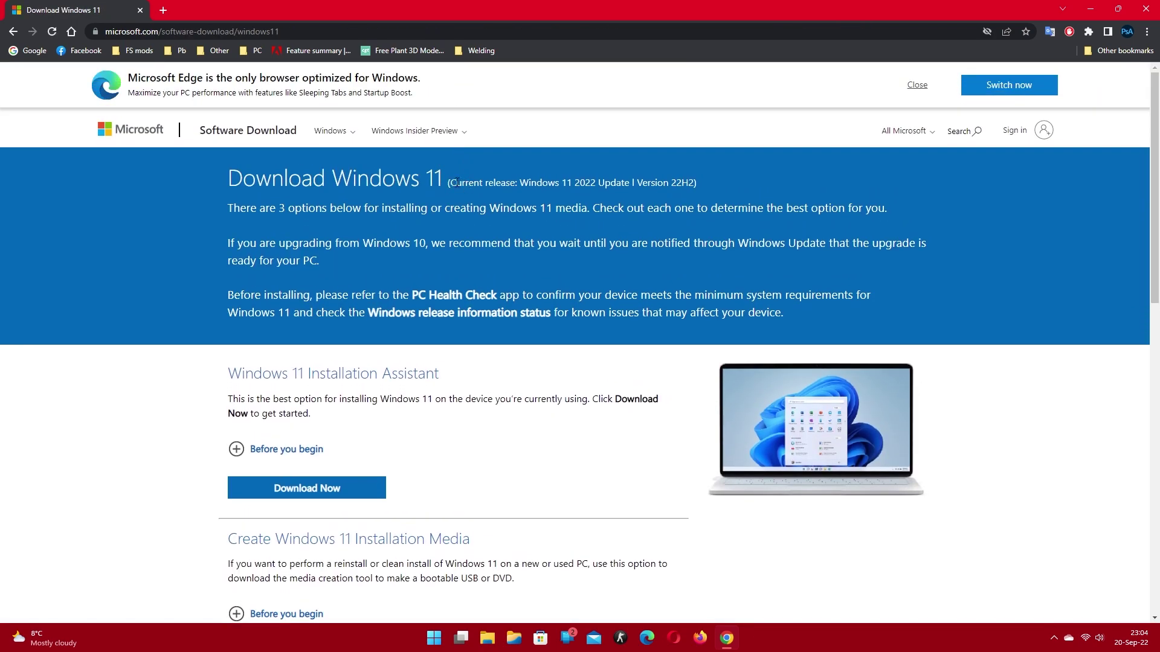
Download the Windows 11 Installation Assistant to the Downloads folder and run Windows11InstallationAssistant.exe.
{"action": "left_click_drag", "start_coordinate": [458, 182], "coordinate": [699, 191]}
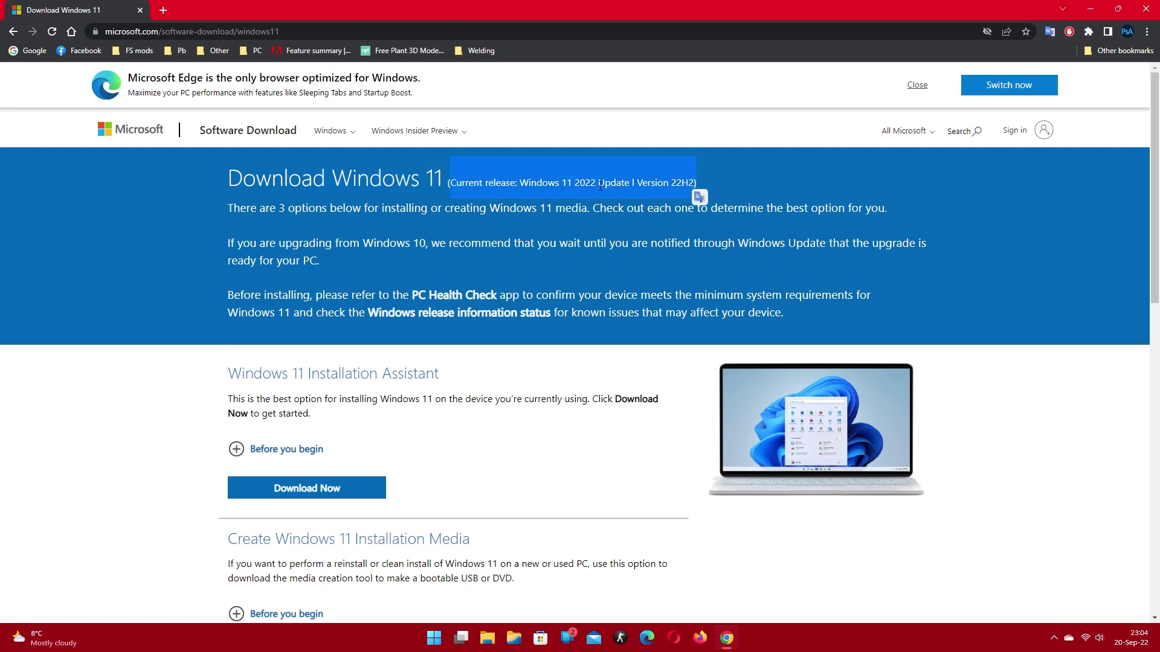
{"action": "left_click", "coordinate": [380, 279]}
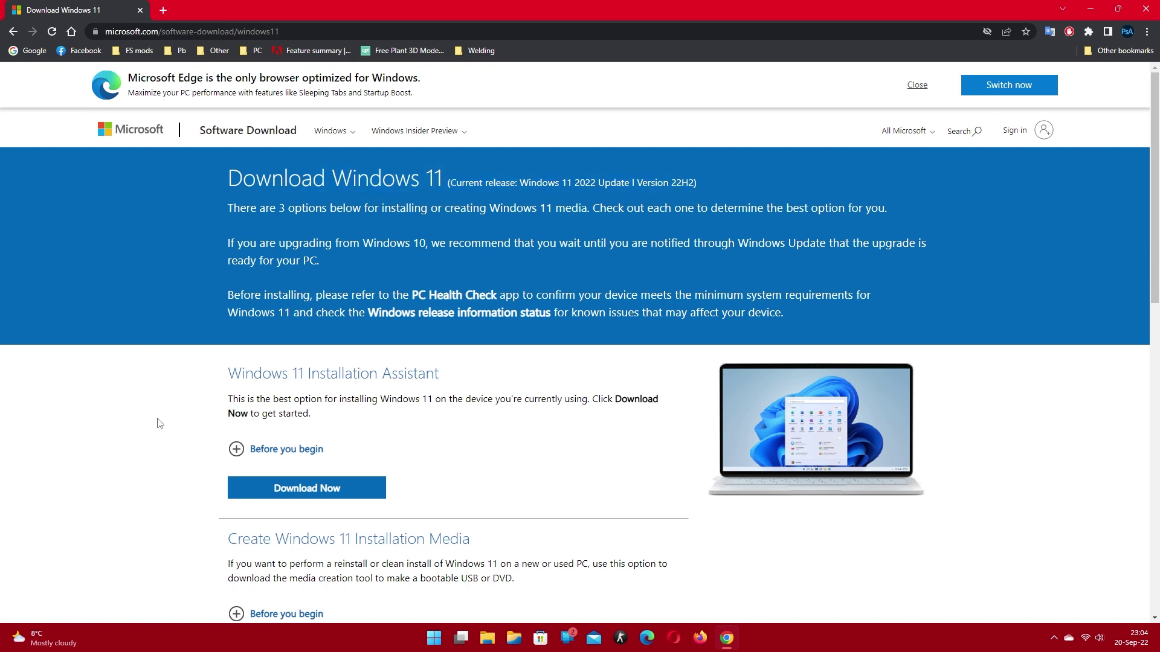
{"action": "scroll", "coordinate": [151, 418], "scroll_direction": "down", "scroll_amount": 2}
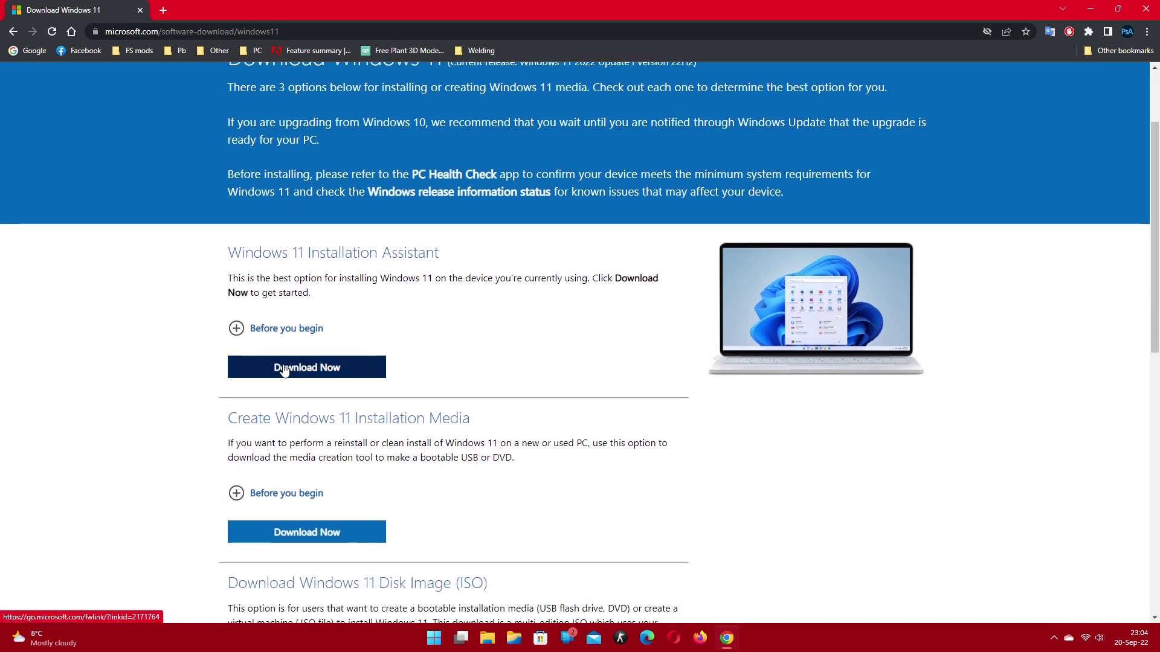
{"action": "left_click", "coordinate": [334, 370]}
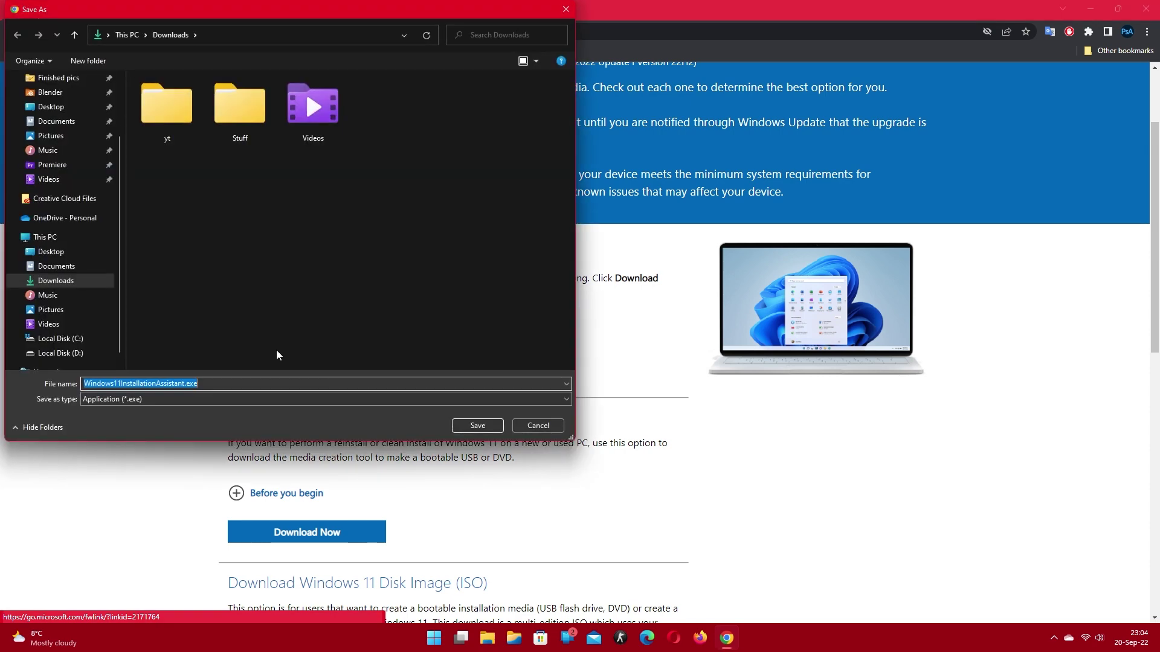
{"action": "left_click", "coordinate": [490, 426]}
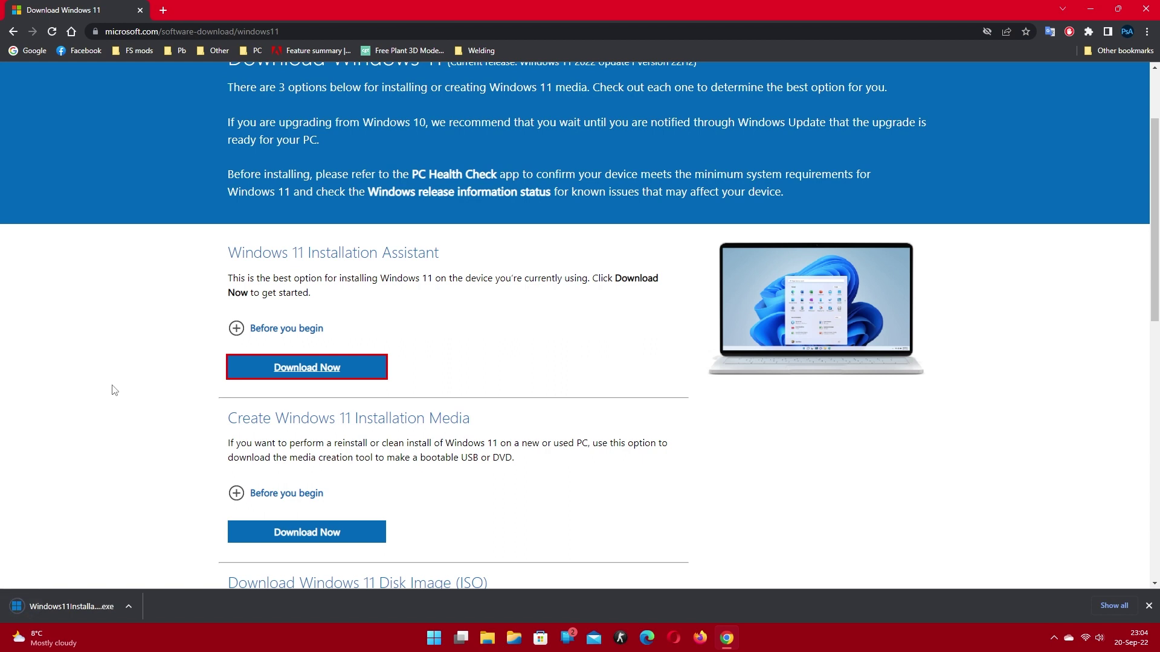
{"action": "scroll", "coordinate": [97, 384], "scroll_direction": "down", "scroll_amount": 1}
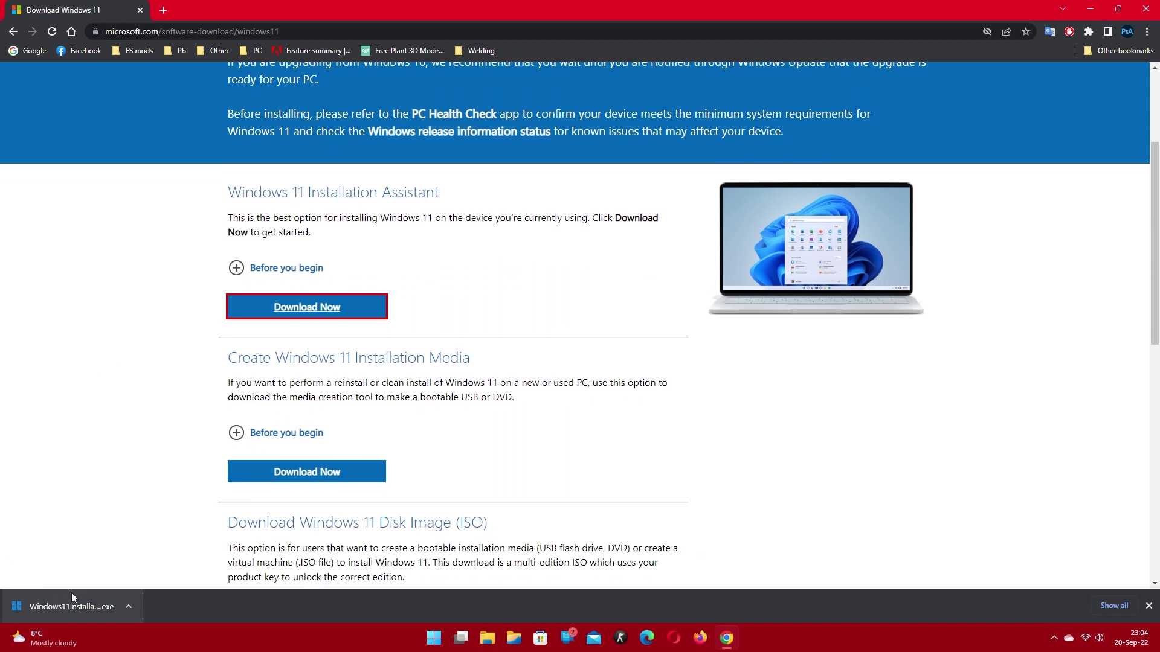
{"action": "left_click", "coordinate": [94, 610]}
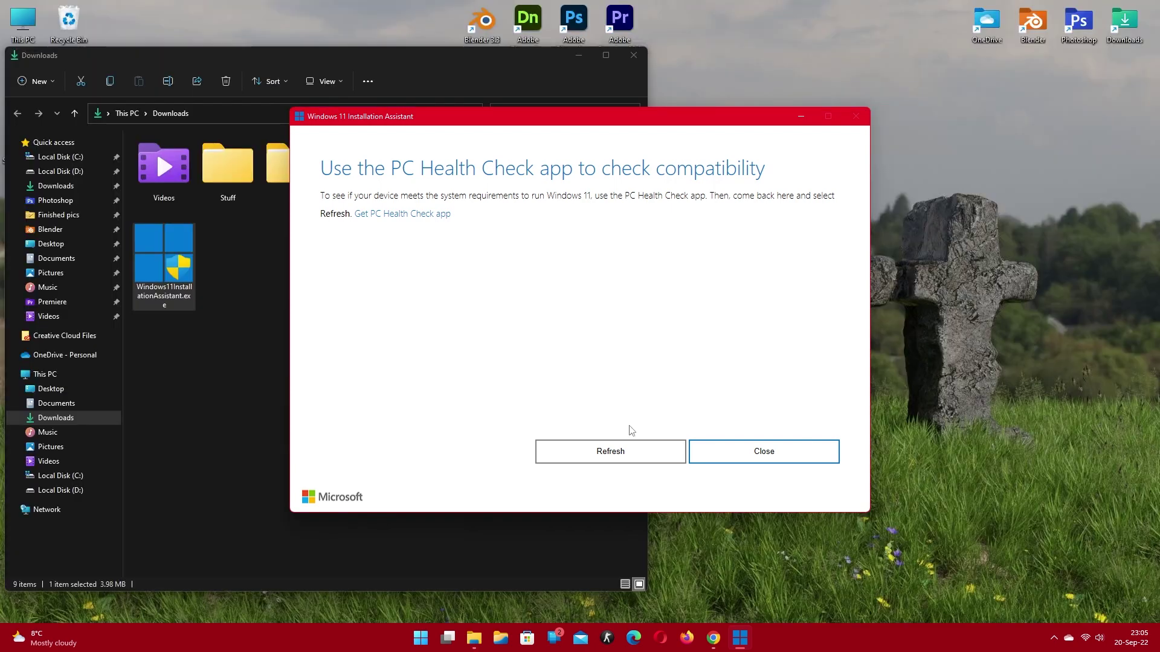
Get the PC Health Check app through the Installation Assistant, save WindowsPCHealthCheckSetup.msi to Downloads and launch it.
{"action": "left_click", "coordinate": [619, 447]}
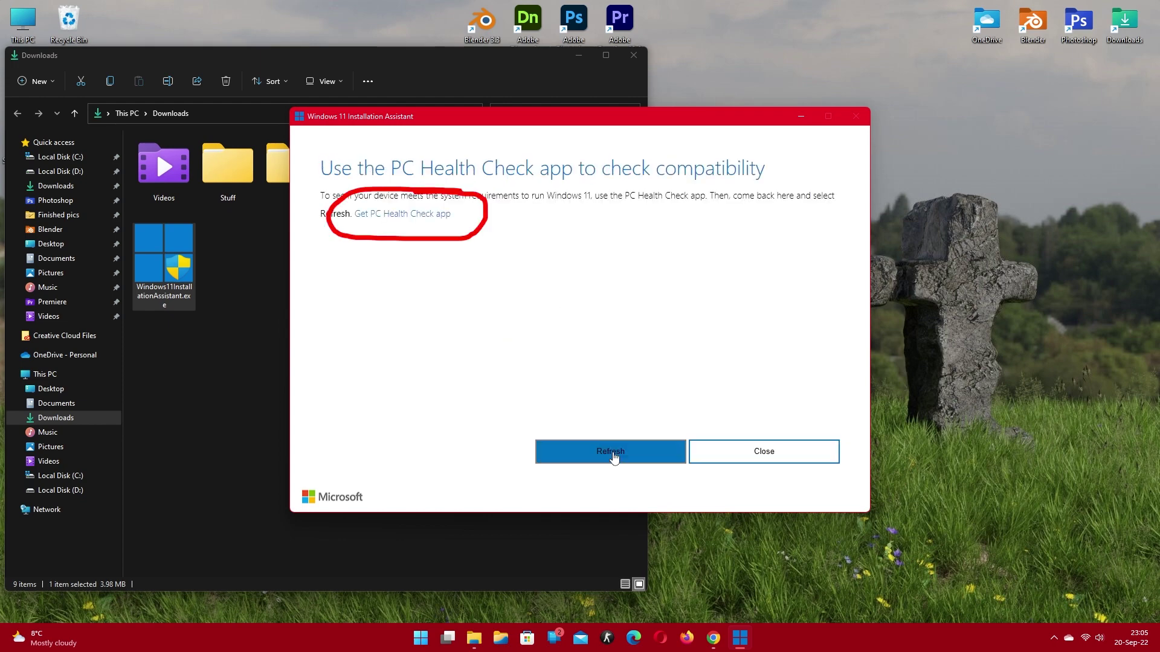
{"action": "left_click", "coordinate": [399, 215]}
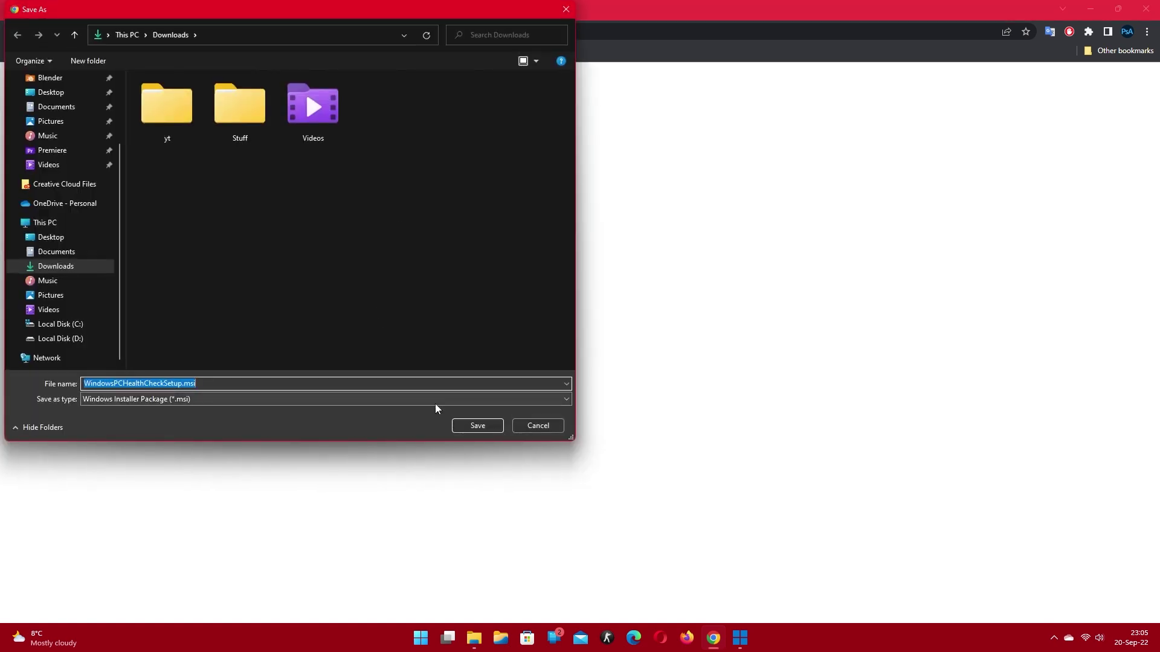
{"action": "left_click", "coordinate": [475, 426]}
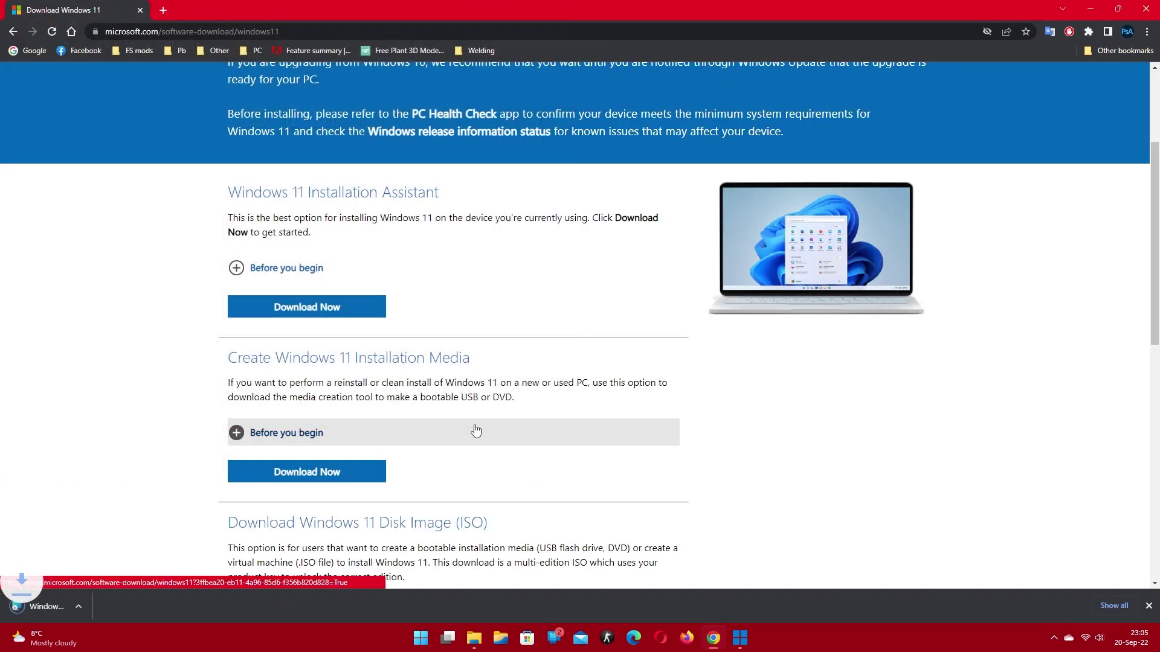
{"action": "left_click", "coordinate": [78, 600]}
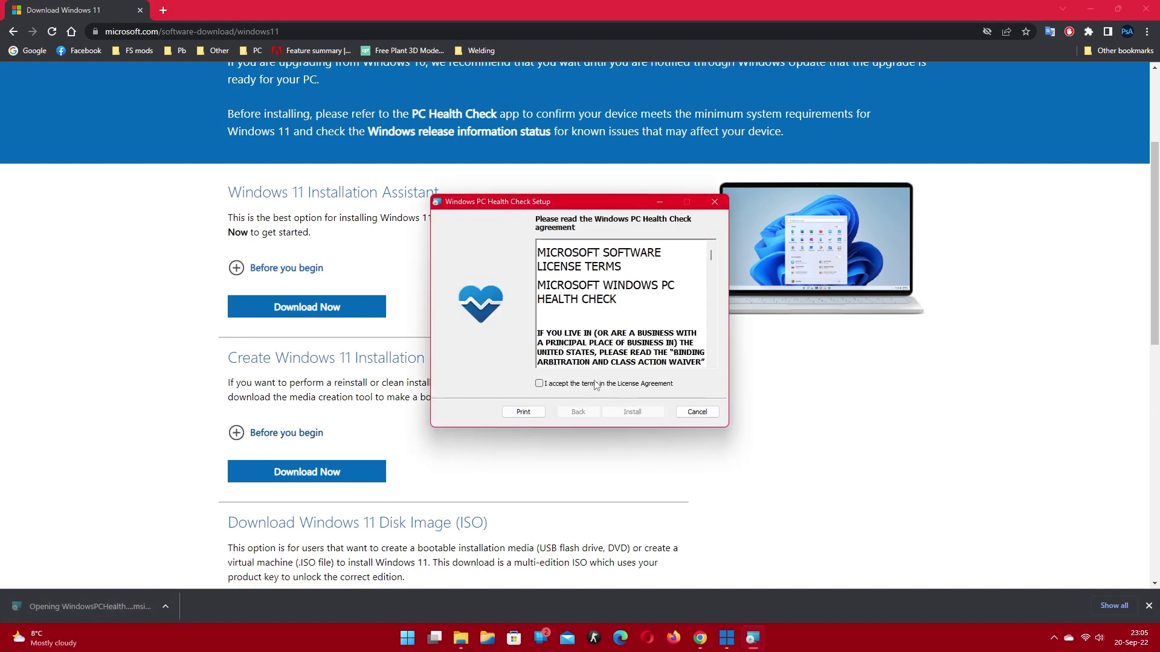
Accept the license agreement and install Windows PC Health Check with a desktop shortcut, opening the app on finish.
{"action": "left_click", "coordinate": [598, 385]}
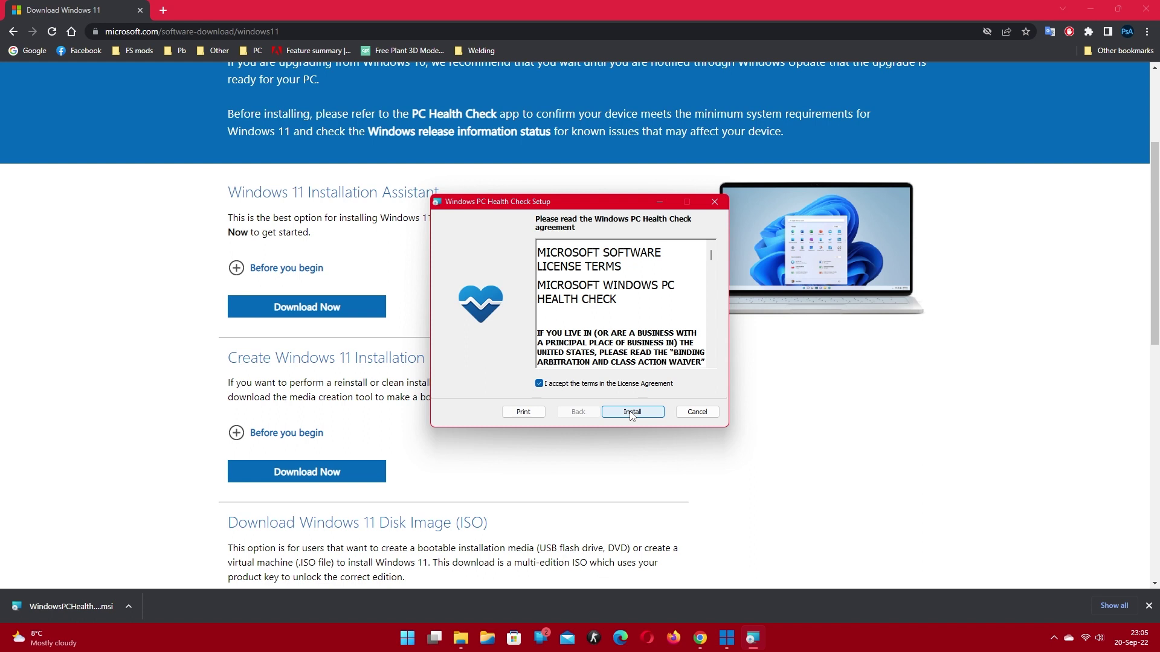
{"action": "left_click", "coordinate": [631, 413]}
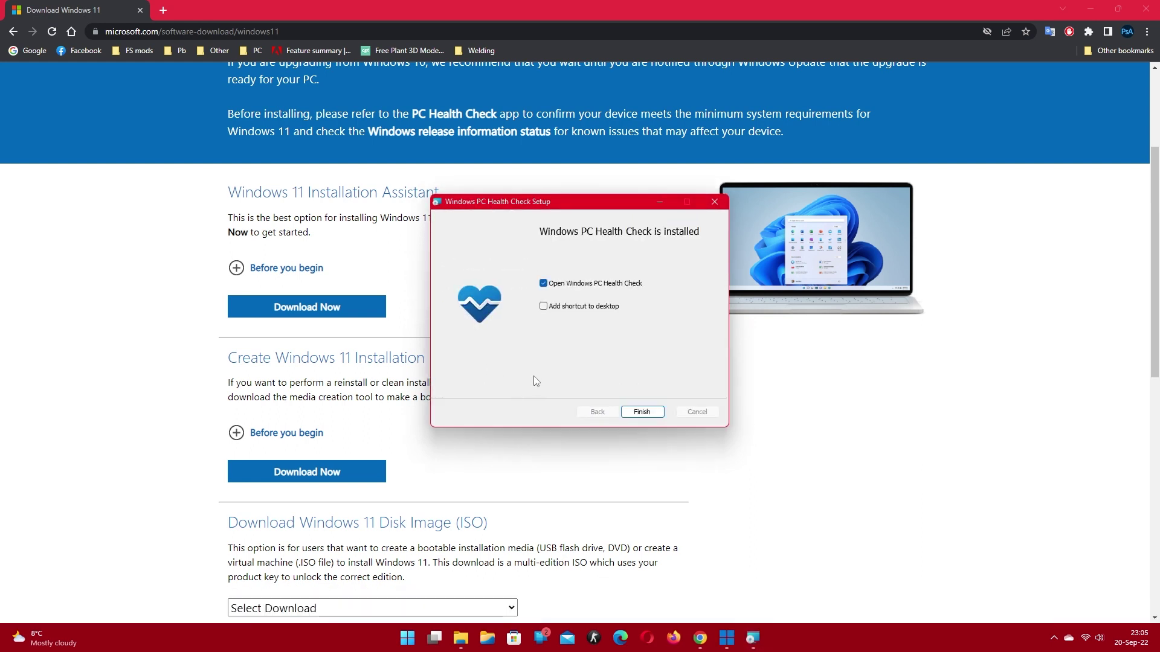
{"action": "left_click", "coordinate": [543, 306]}
{"action": "left_click", "coordinate": [641, 412]}
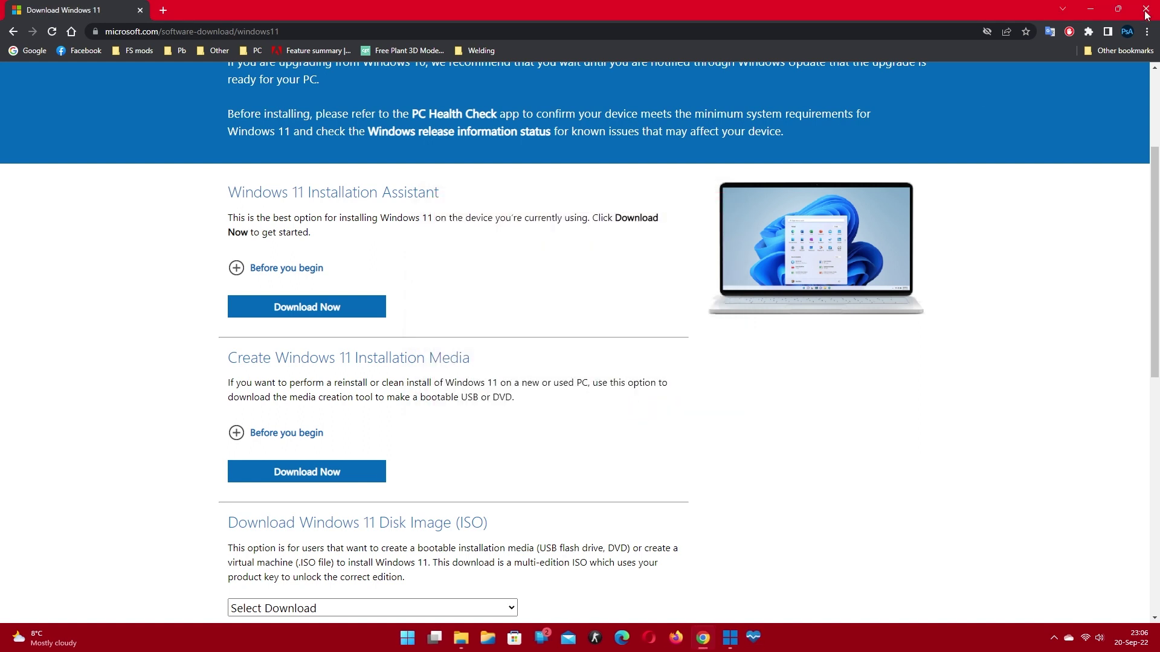
Run the Windows 11 compatibility check in PC Health Check and review all the requirement results.
{"action": "left_click", "coordinate": [1090, 8]}
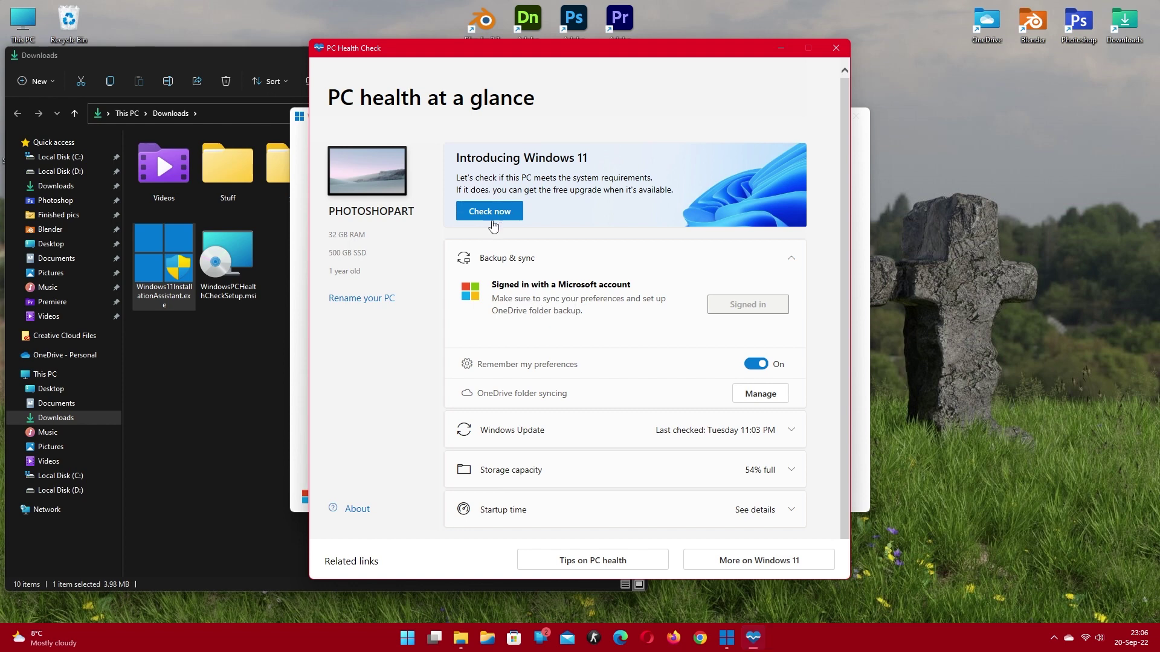
{"action": "left_click", "coordinate": [491, 216]}
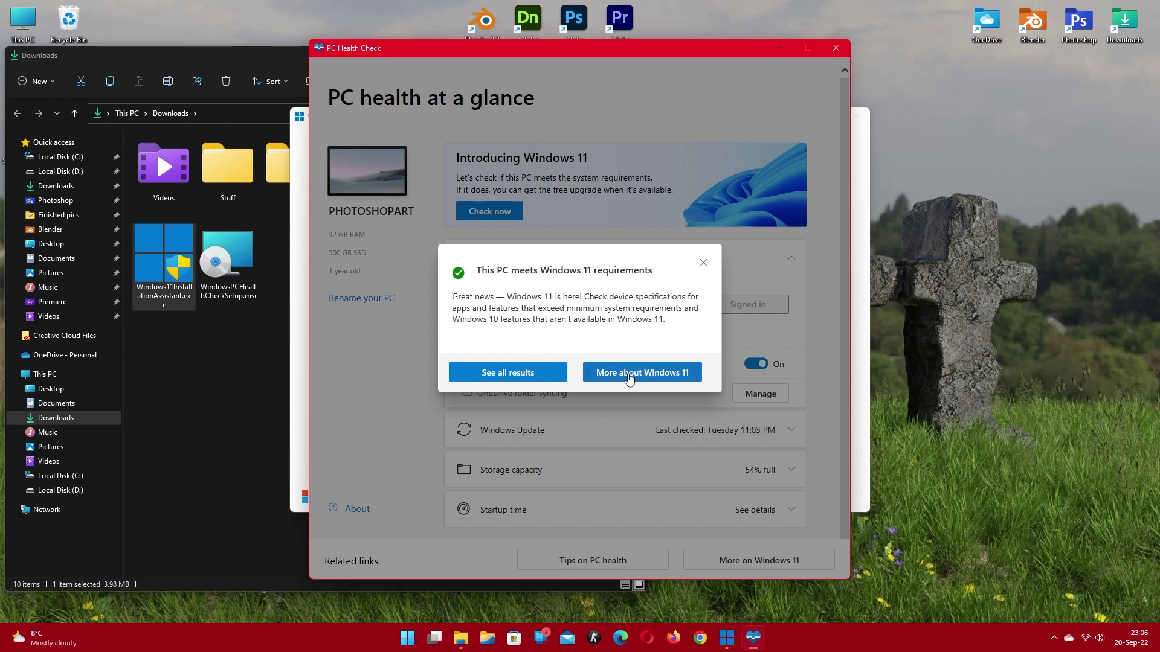
{"action": "left_click", "coordinate": [537, 374]}
{"action": "scroll", "coordinate": [556, 349], "scroll_direction": "down", "scroll_amount": 1}
{"action": "scroll", "coordinate": [567, 353], "scroll_direction": "up", "scroll_amount": 2}
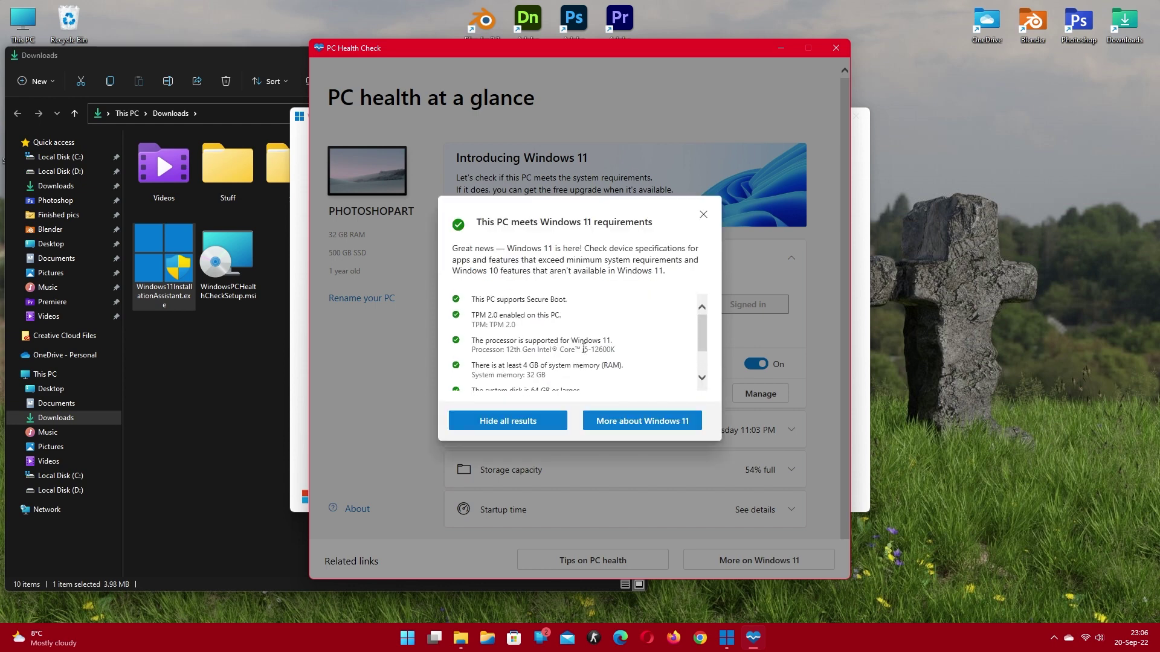
{"action": "scroll", "coordinate": [582, 357], "scroll_direction": "down", "scroll_amount": 1}
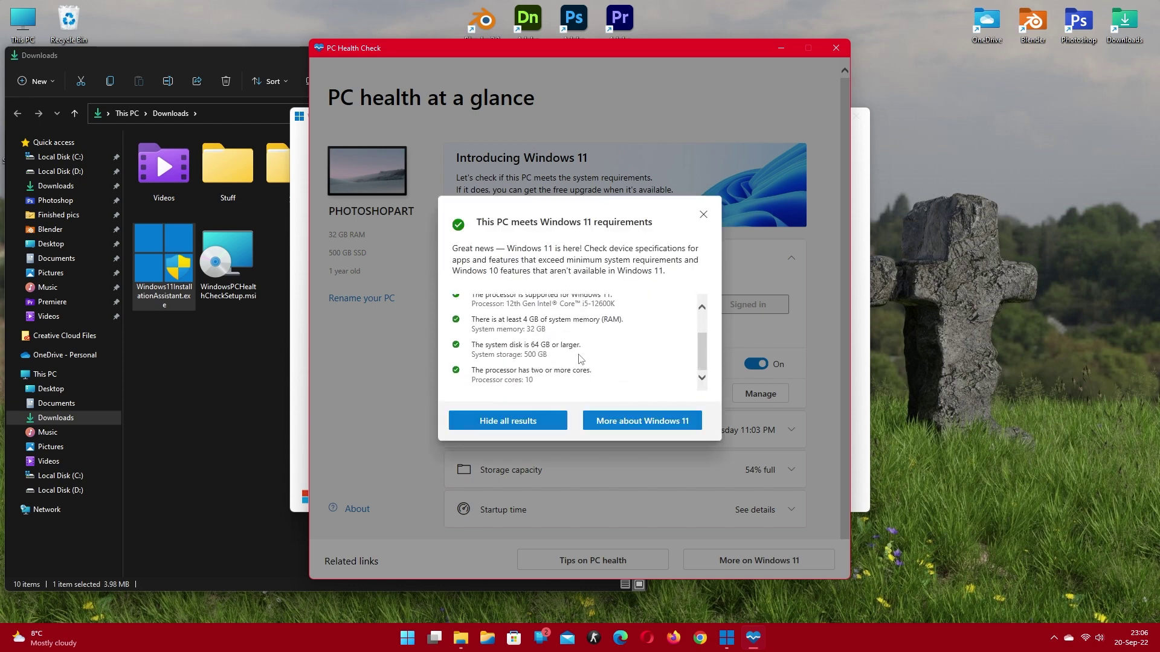
{"action": "left_click", "coordinate": [514, 421]}
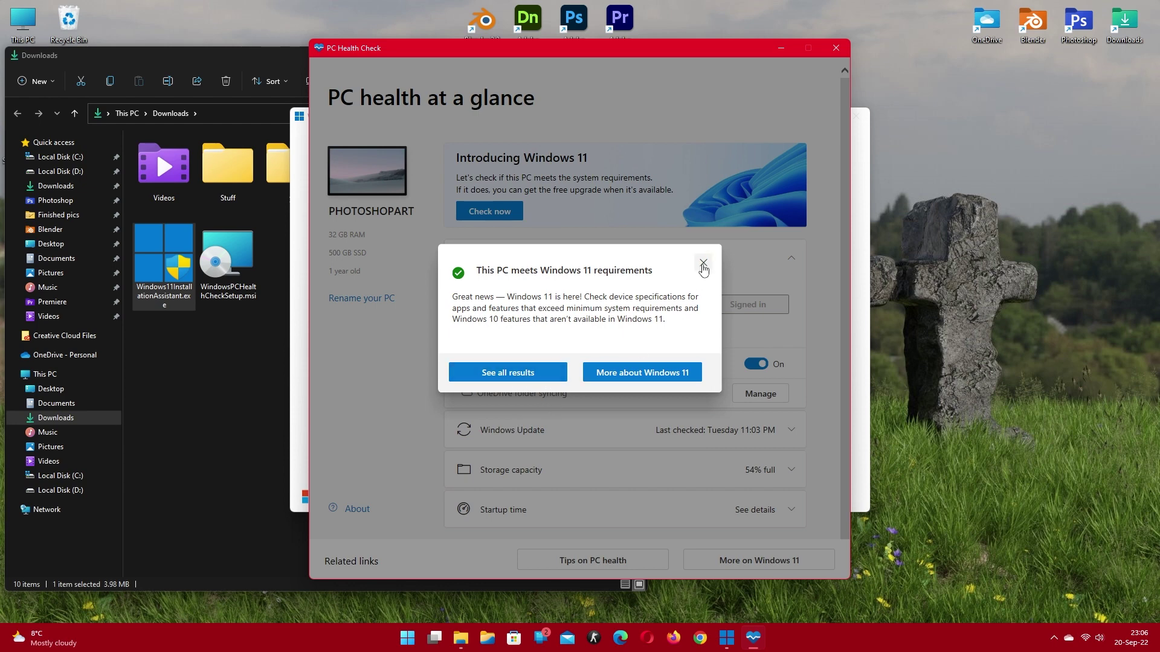
{"action": "left_click", "coordinate": [702, 263]}
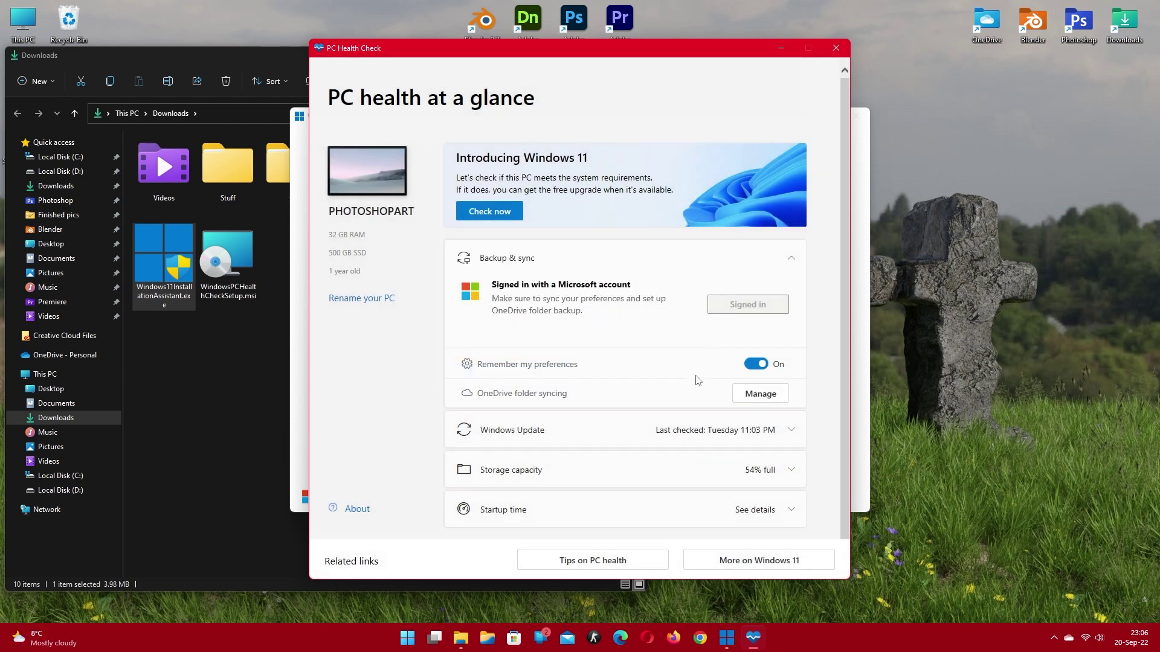
Refresh the compatibility status in the Windows 11 Installation Assistant, then accept the license terms and start the installation.
{"action": "left_click", "coordinate": [862, 489]}
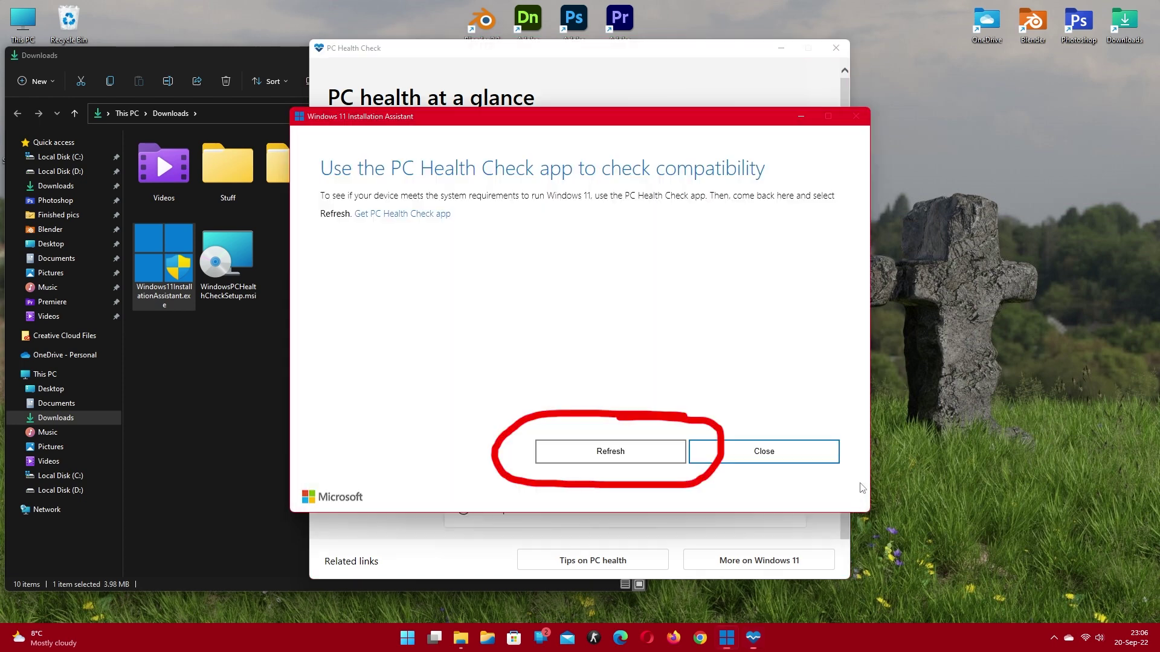
{"action": "left_click", "coordinate": [626, 458]}
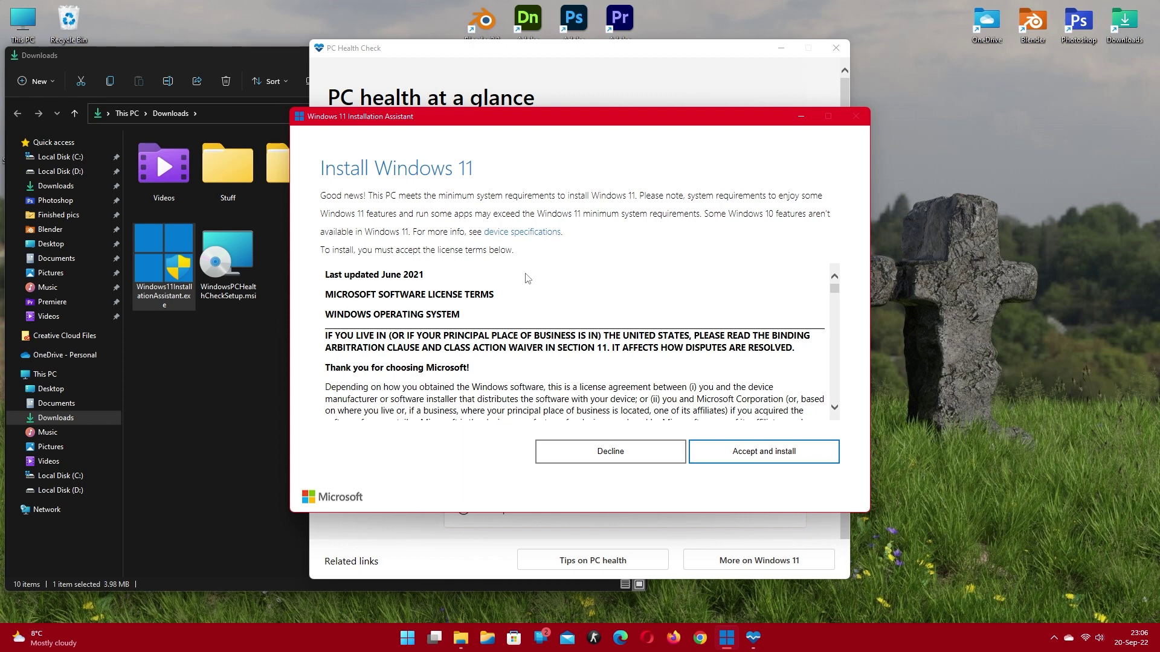
{"action": "scroll", "coordinate": [528, 278], "scroll_direction": "down", "scroll_amount": 8}
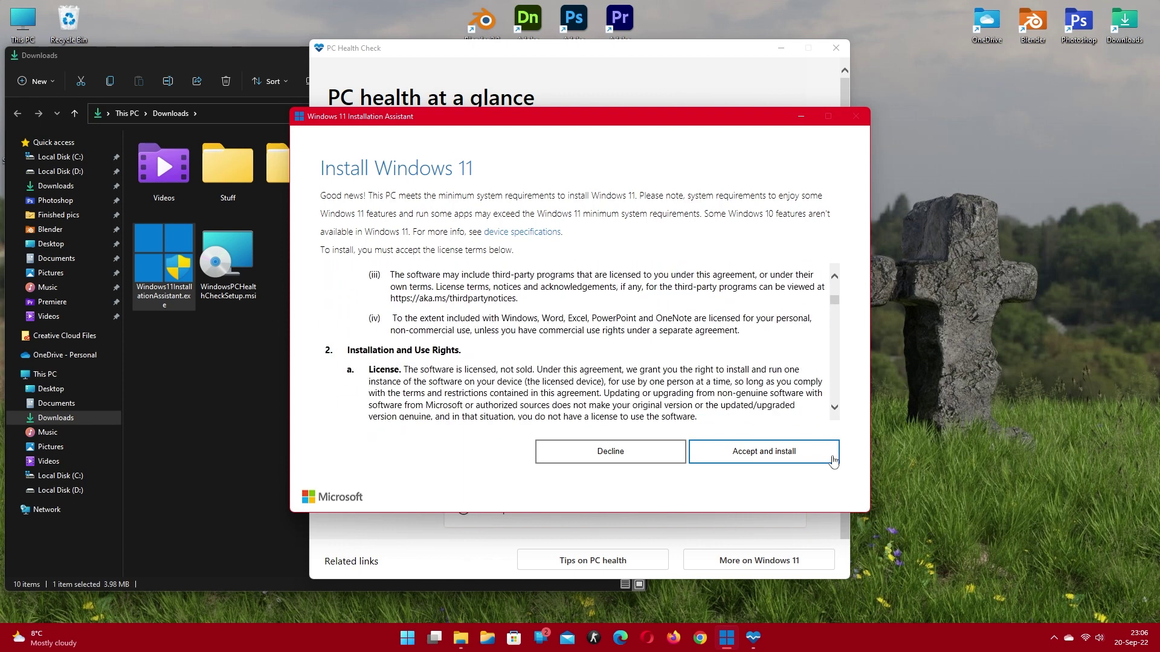
{"action": "left_click", "coordinate": [832, 459]}
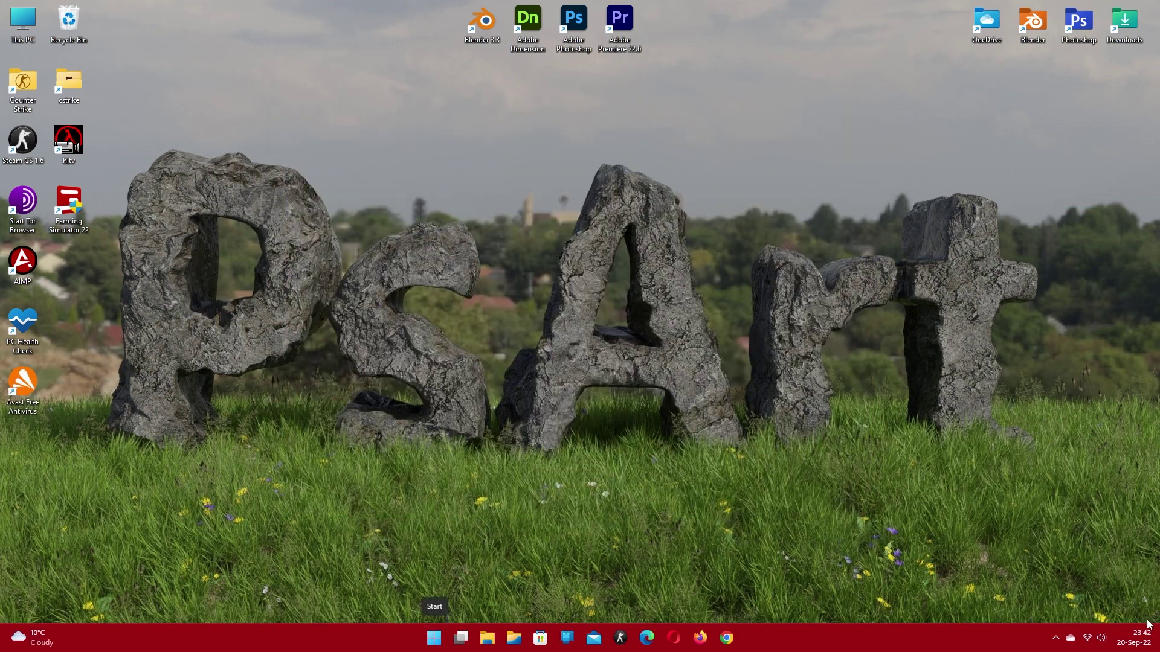
Look at the notifications and calendar flyout, and browse the pages of pinned apps in the Start menu.
{"action": "left_click", "coordinate": [1133, 638]}
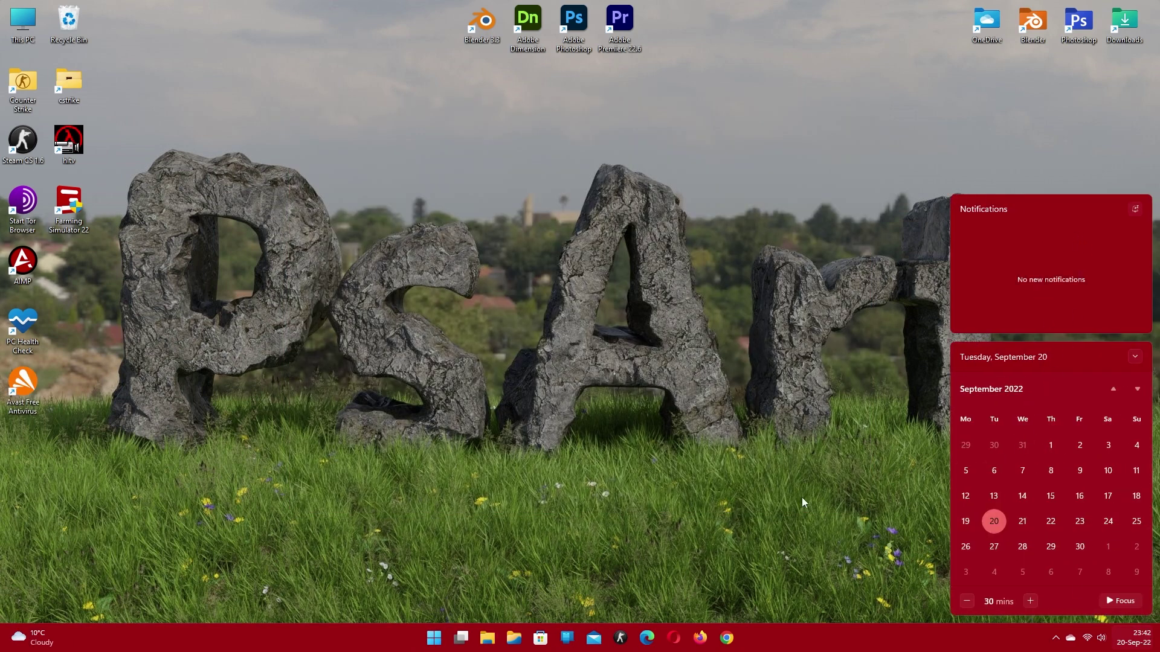
{"action": "left_click", "coordinate": [719, 498]}
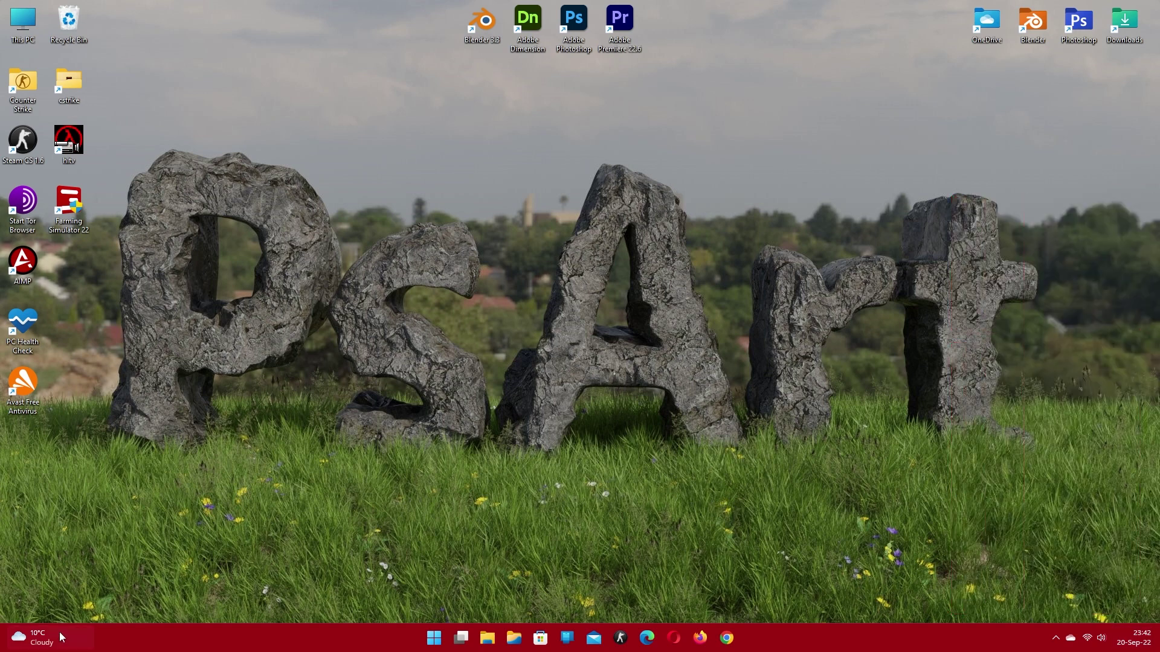
{"action": "left_click", "coordinate": [431, 640]}
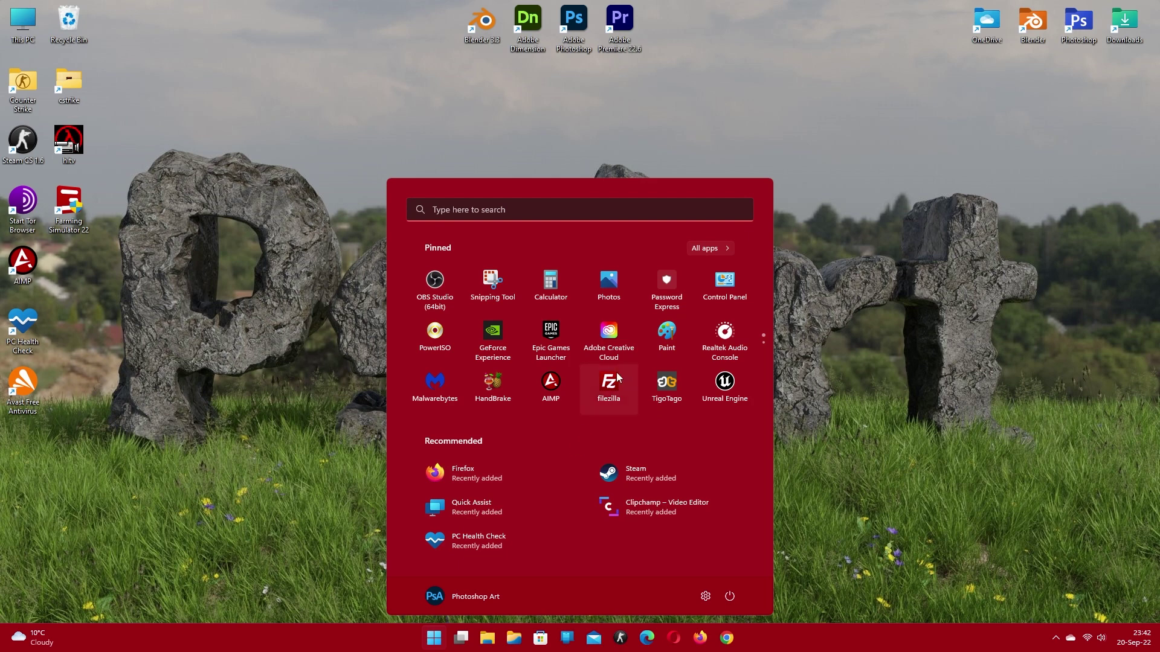
{"action": "scroll", "coordinate": [609, 356], "scroll_direction": "down", "scroll_amount": 1}
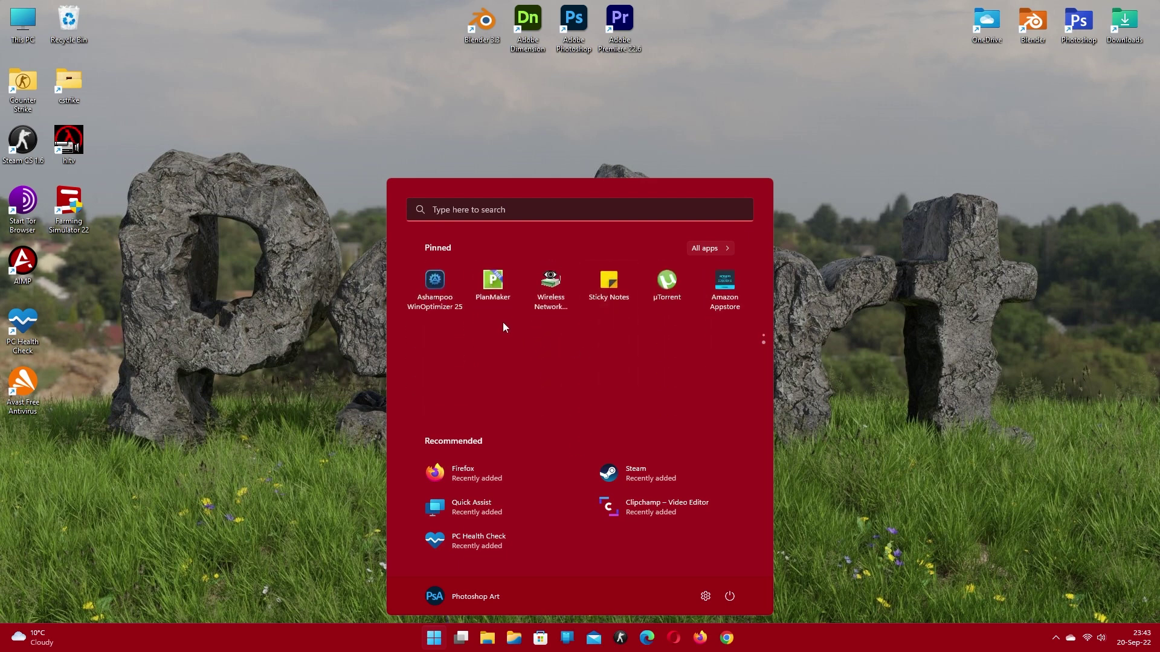
{"action": "scroll", "coordinate": [555, 293], "scroll_direction": "up", "scroll_amount": 1}
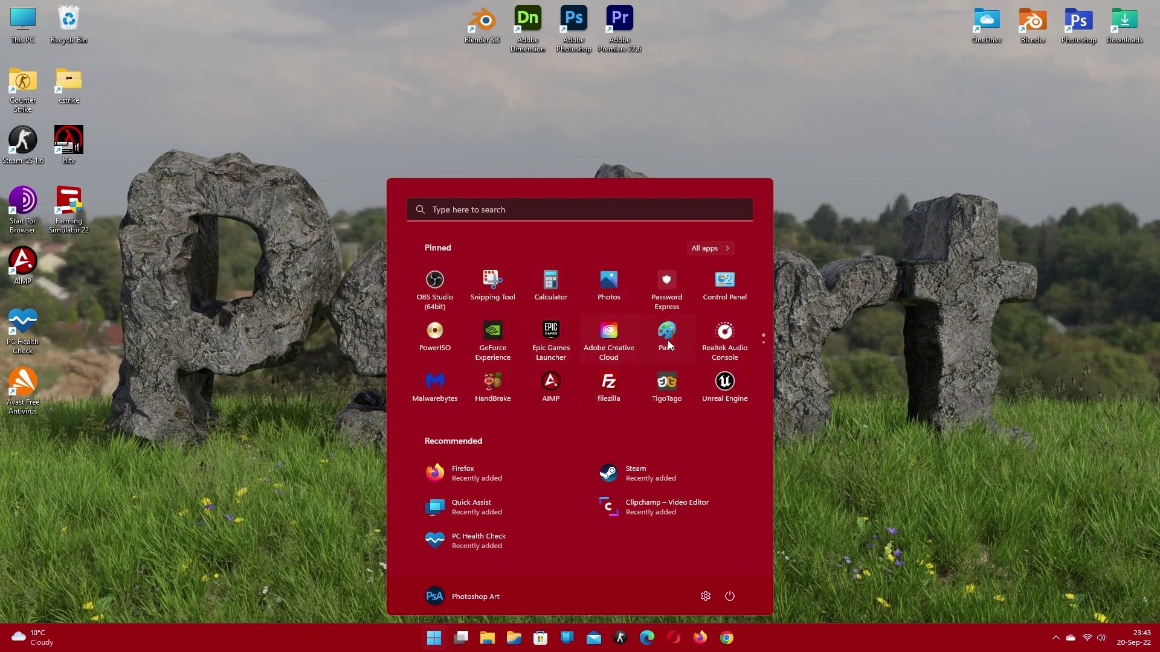
Group the pinned Paint, Adobe Creative Cloud, Epic Games Launcher and Photos apps into one Start menu folder.
{"action": "left_click_drag", "start_coordinate": [668, 339], "coordinate": [611, 331]}
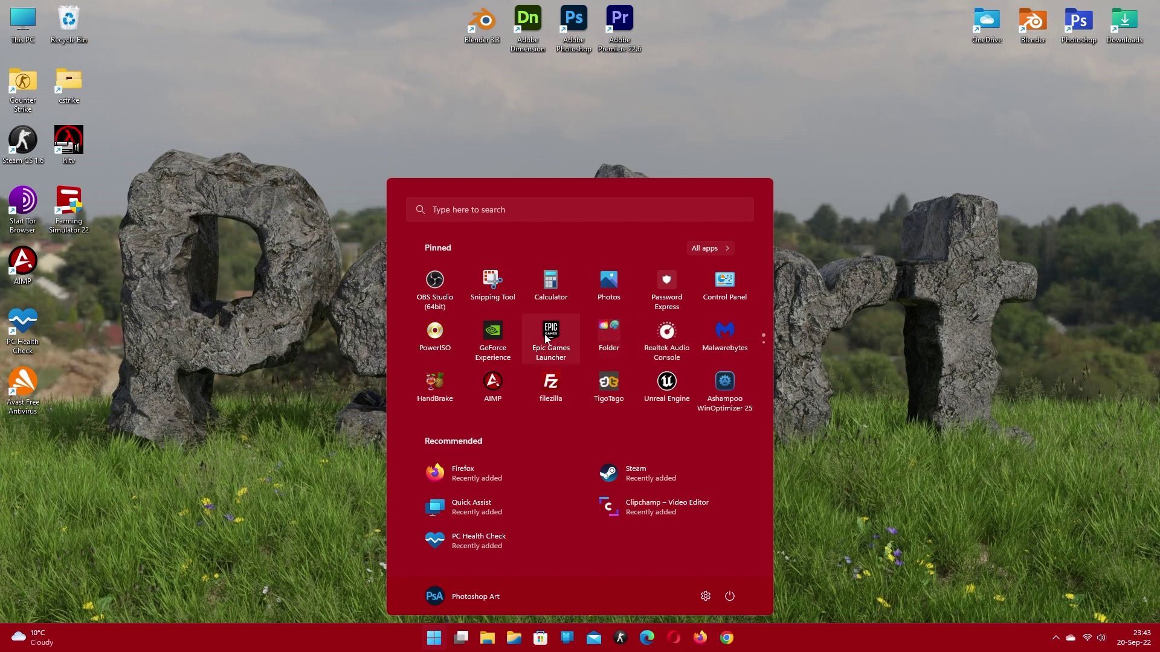
{"action": "left_click_drag", "start_coordinate": [544, 335], "coordinate": [601, 337]}
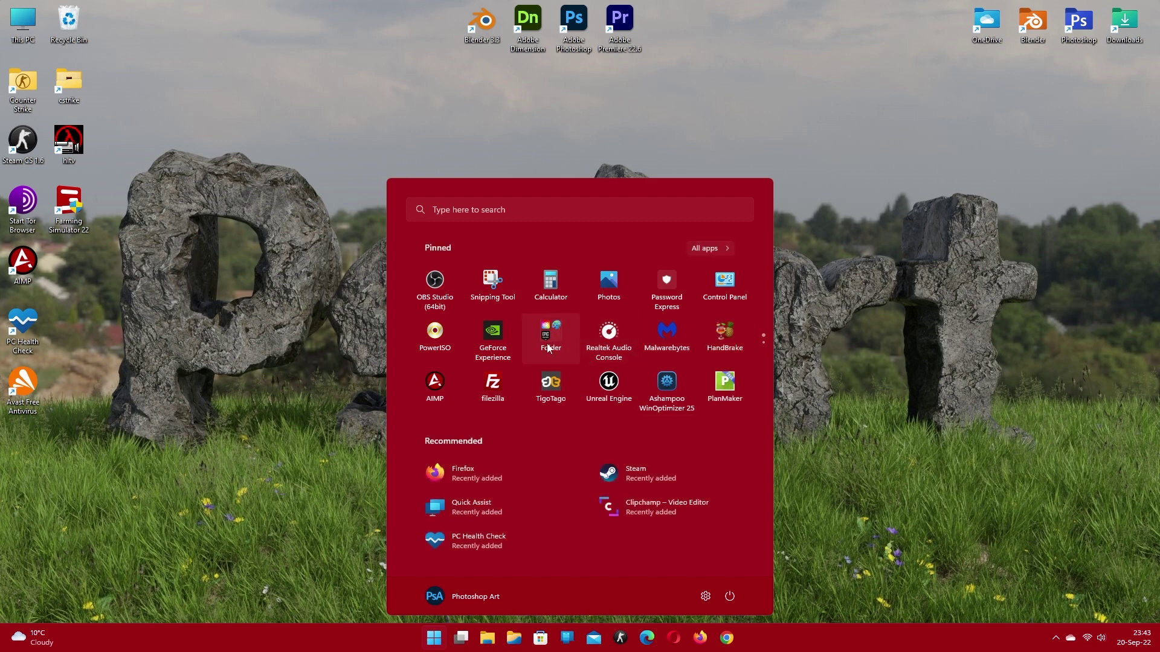
{"action": "left_click_drag", "start_coordinate": [593, 302], "coordinate": [491, 333]}
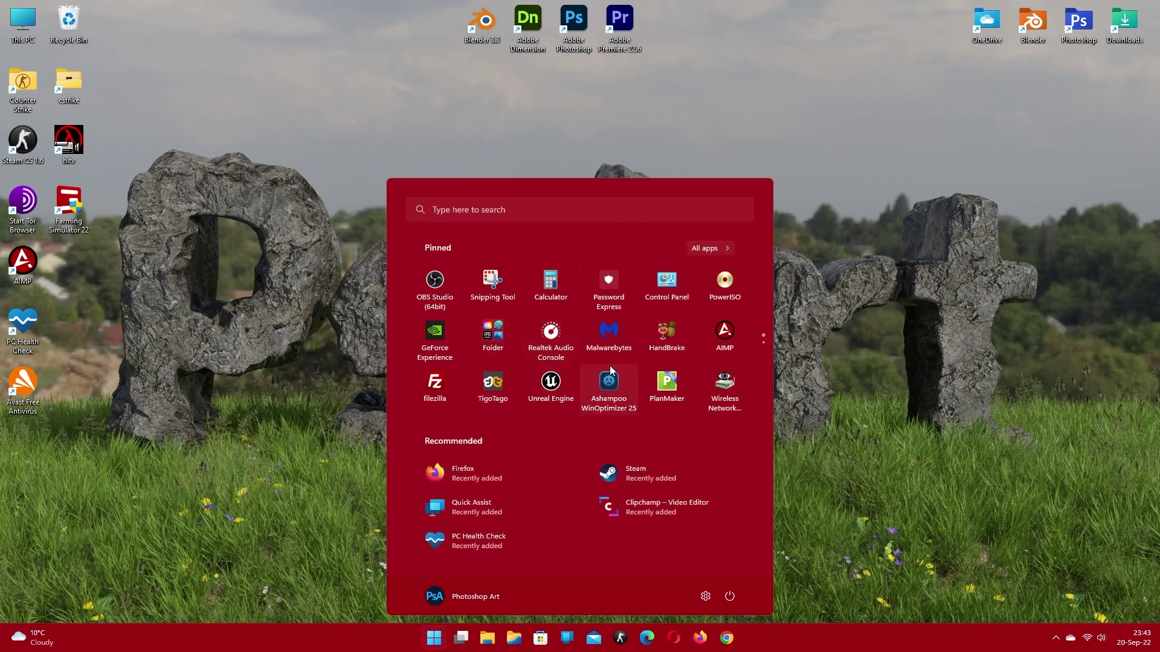
Look through the rearranged pinned apps and open the Start personalization settings.
{"action": "scroll", "coordinate": [564, 404], "scroll_direction": "down", "scroll_amount": 2}
{"action": "scroll", "coordinate": [640, 355], "scroll_direction": "up", "scroll_amount": 2}
{"action": "scroll", "coordinate": [640, 356], "scroll_direction": "down", "scroll_amount": 2}
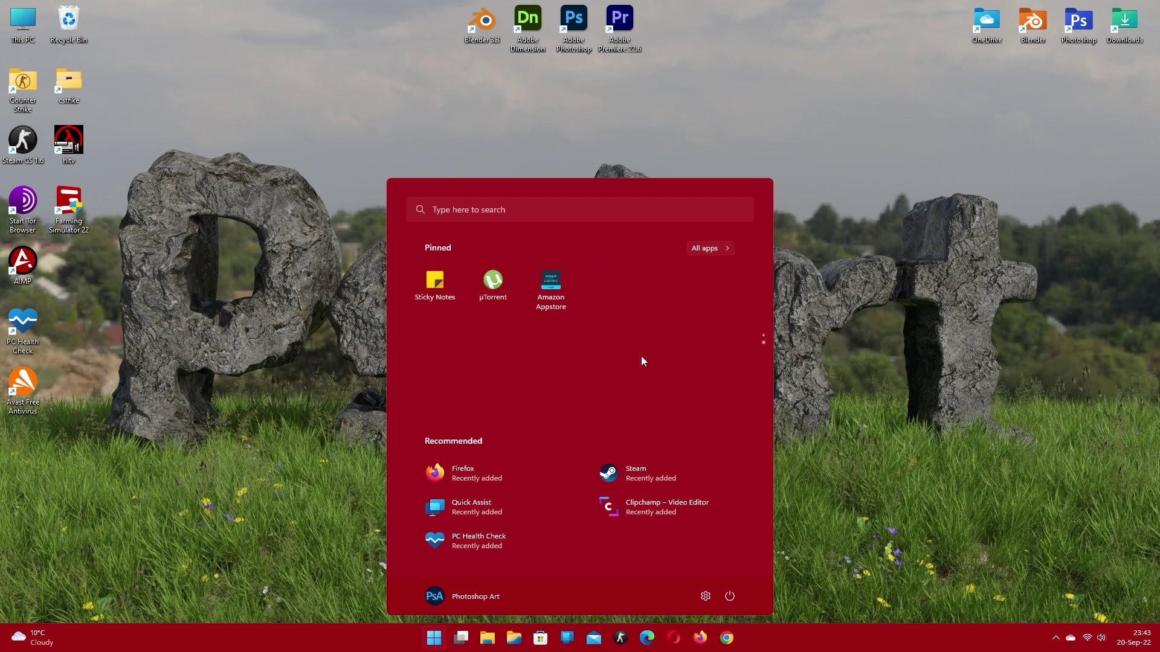
{"action": "scroll", "coordinate": [640, 356], "scroll_direction": "up", "scroll_amount": 2}
{"action": "right_click", "coordinate": [667, 429]}
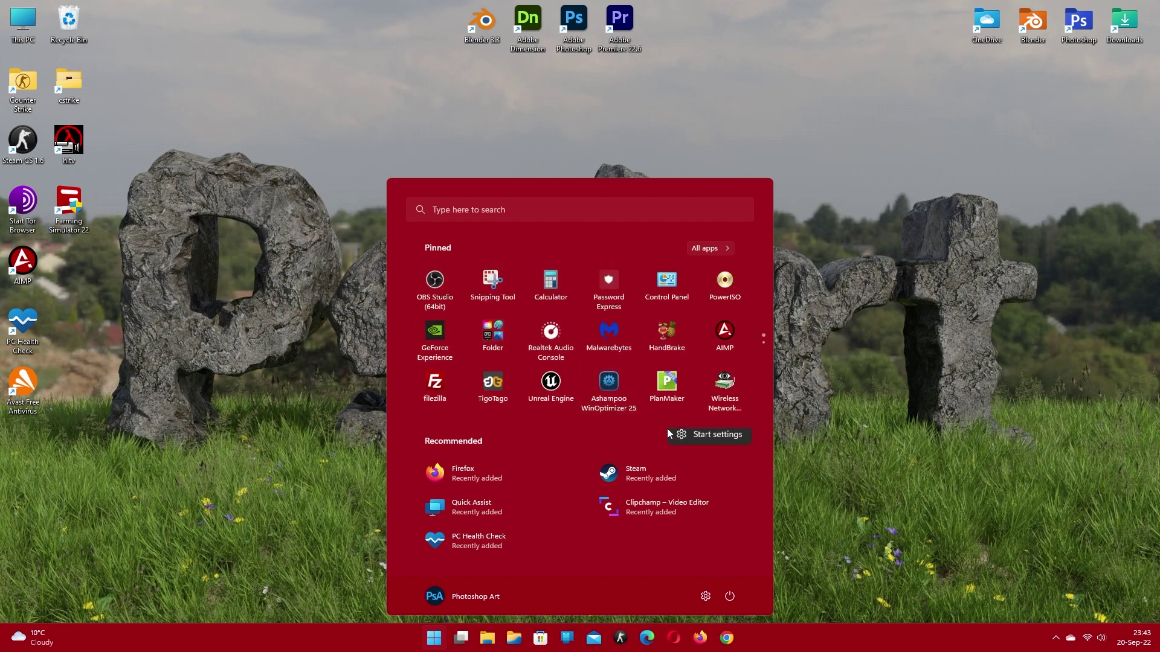
{"action": "left_click", "coordinate": [702, 440]}
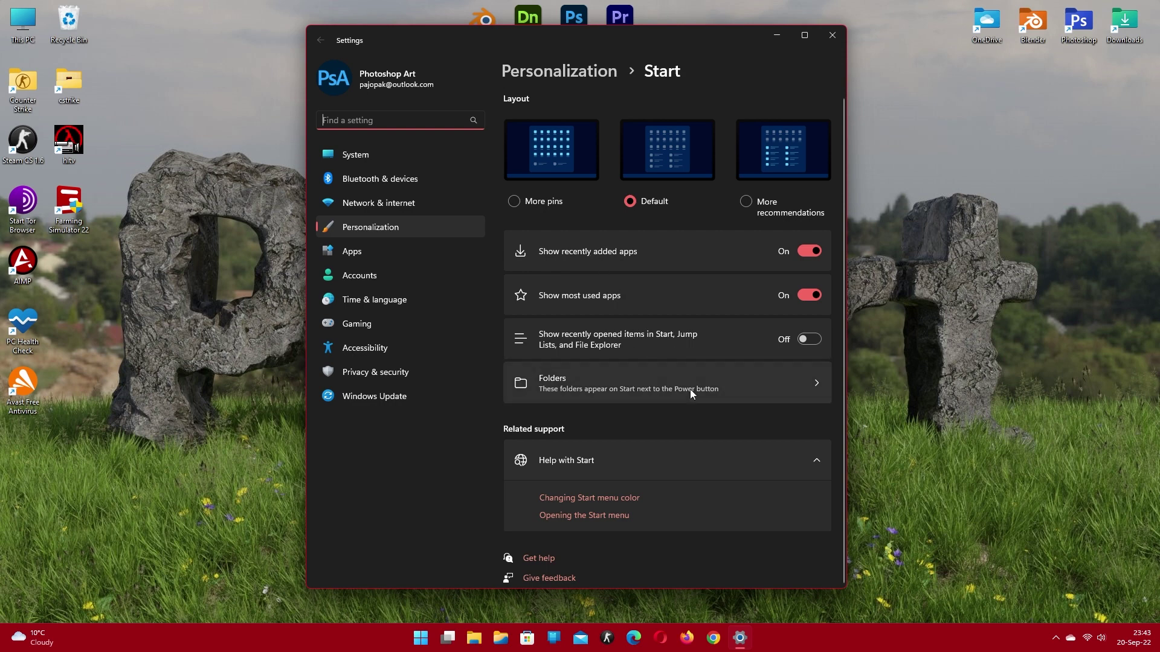
Turn off showing recently added apps and most used apps, and check the effect on the Start menu's Recommended section.
{"action": "scroll", "coordinate": [691, 395], "scroll_direction": "down", "scroll_amount": 1}
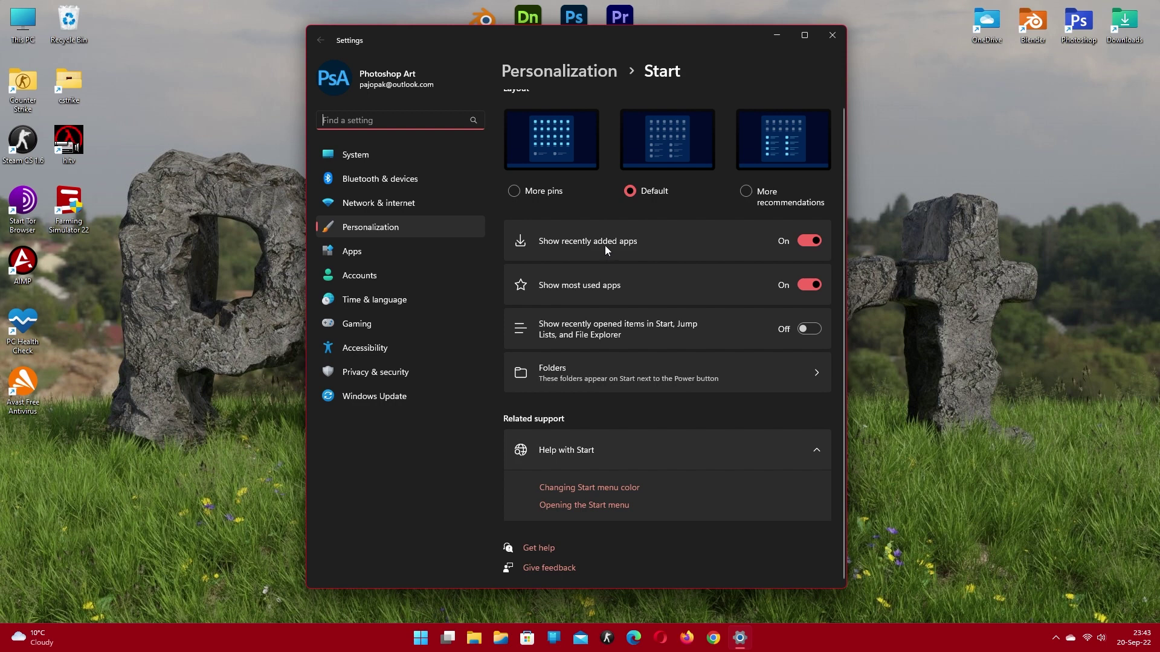
{"action": "left_click", "coordinate": [789, 239]}
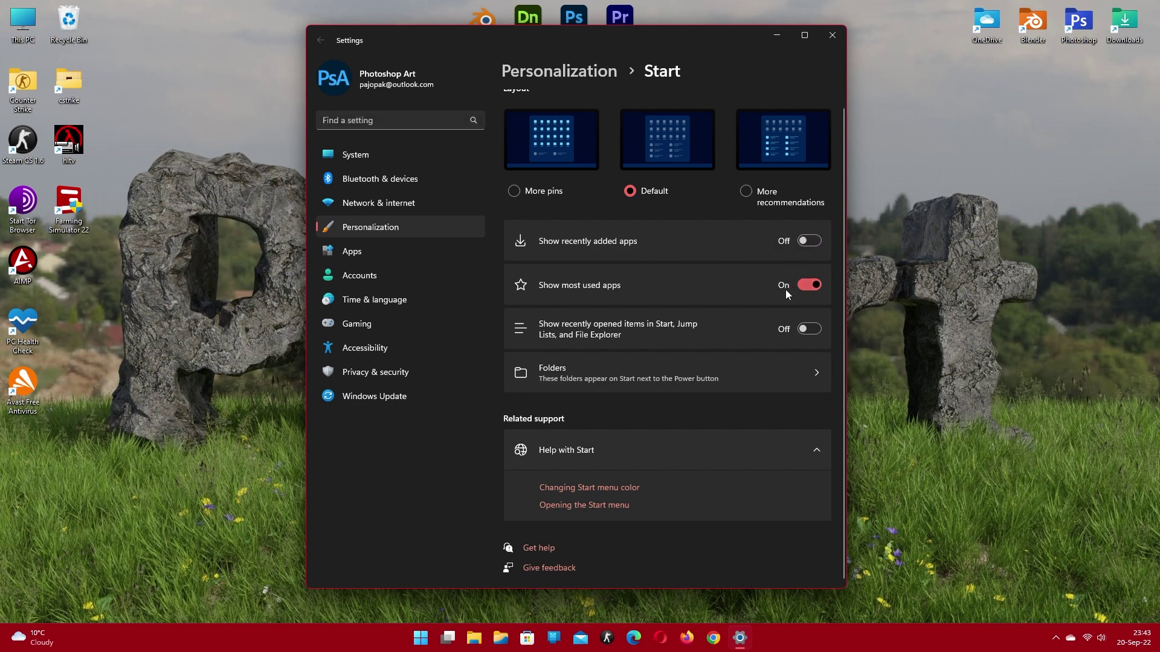
{"action": "left_click", "coordinate": [421, 638]}
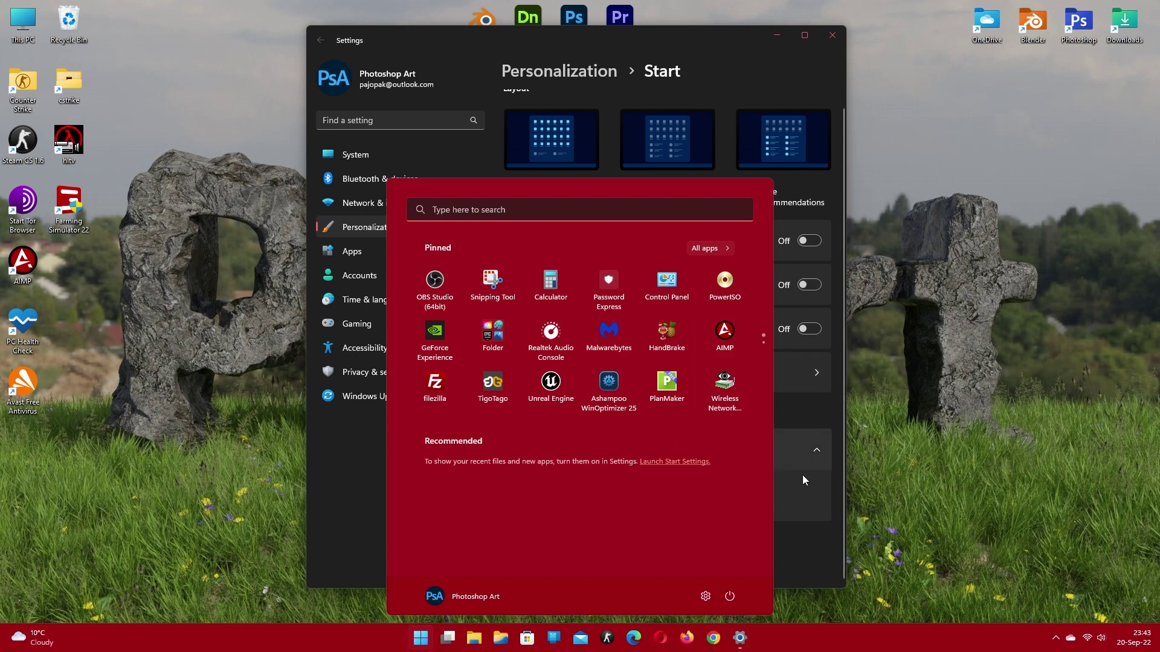
{"action": "left_click", "coordinate": [805, 527]}
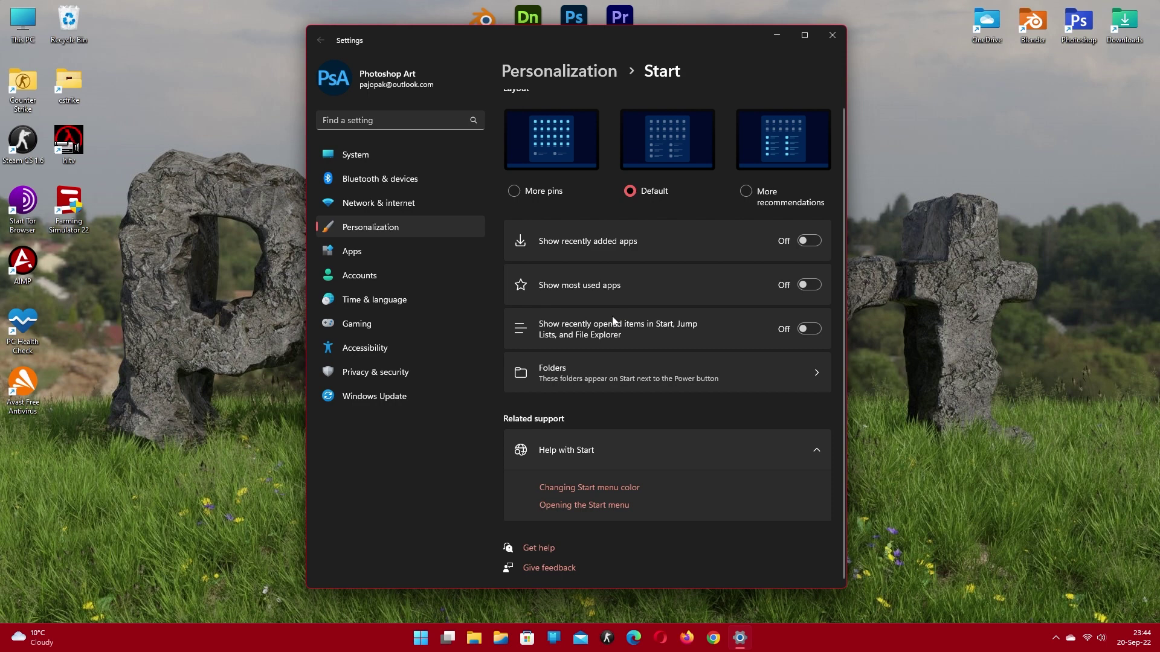
Switch the Start layout to More pins and view the resulting arrangement in the Start menu.
{"action": "scroll", "coordinate": [658, 267], "scroll_direction": "up", "scroll_amount": 1}
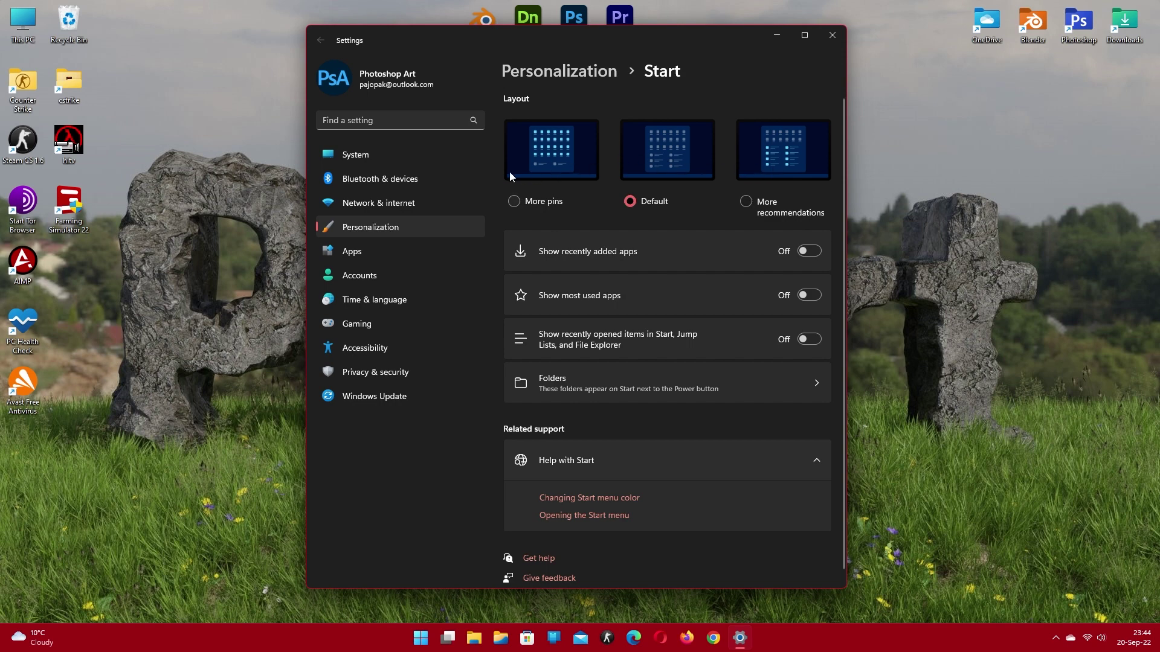
{"action": "left_click", "coordinate": [515, 202]}
{"action": "left_click", "coordinate": [421, 638]}
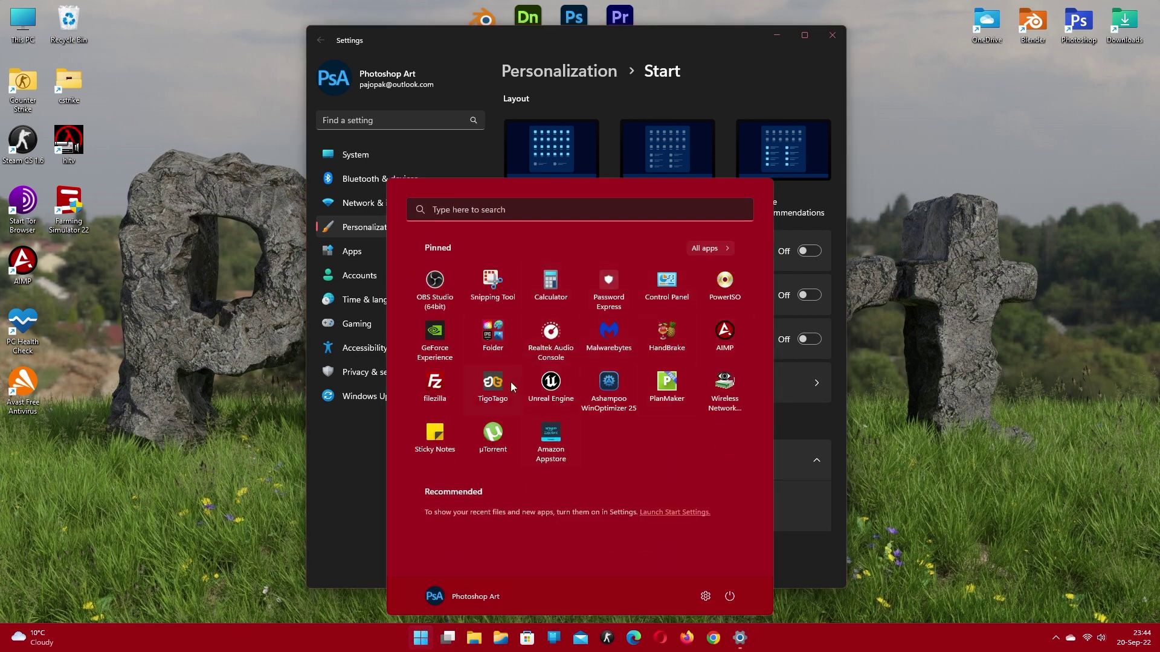
{"action": "left_click", "coordinate": [804, 59]}
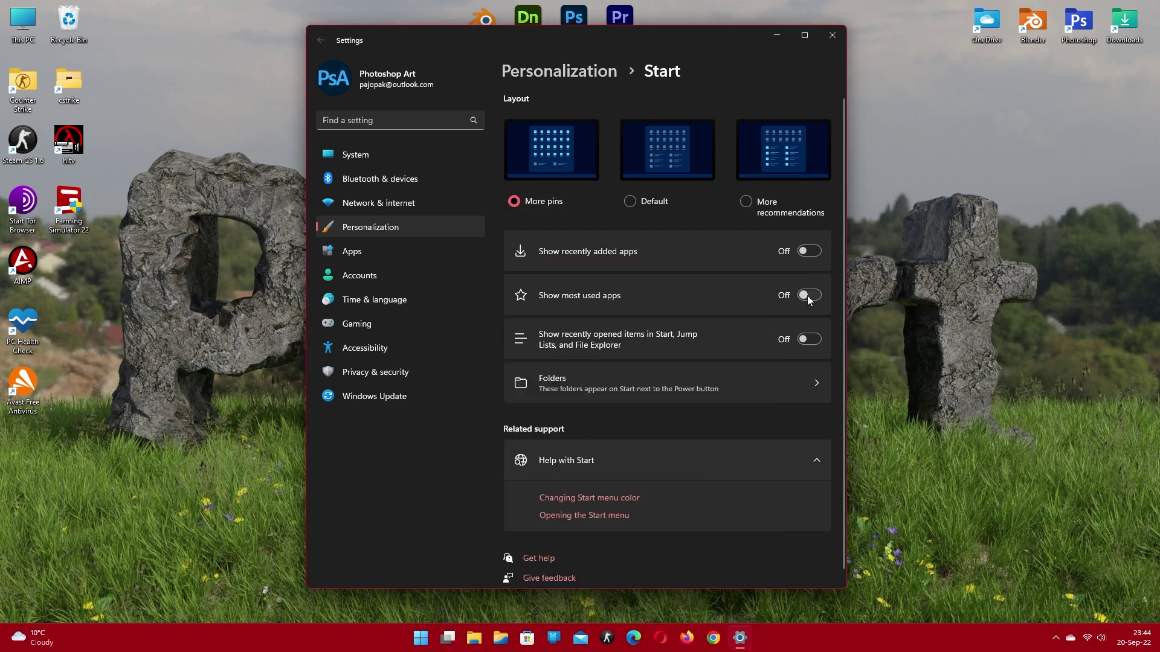
Turn on showing recently added apps and most used apps, check the Start menu's recommendations, and close Settings.
{"action": "left_click", "coordinate": [807, 251]}
{"action": "left_click", "coordinate": [421, 638]}
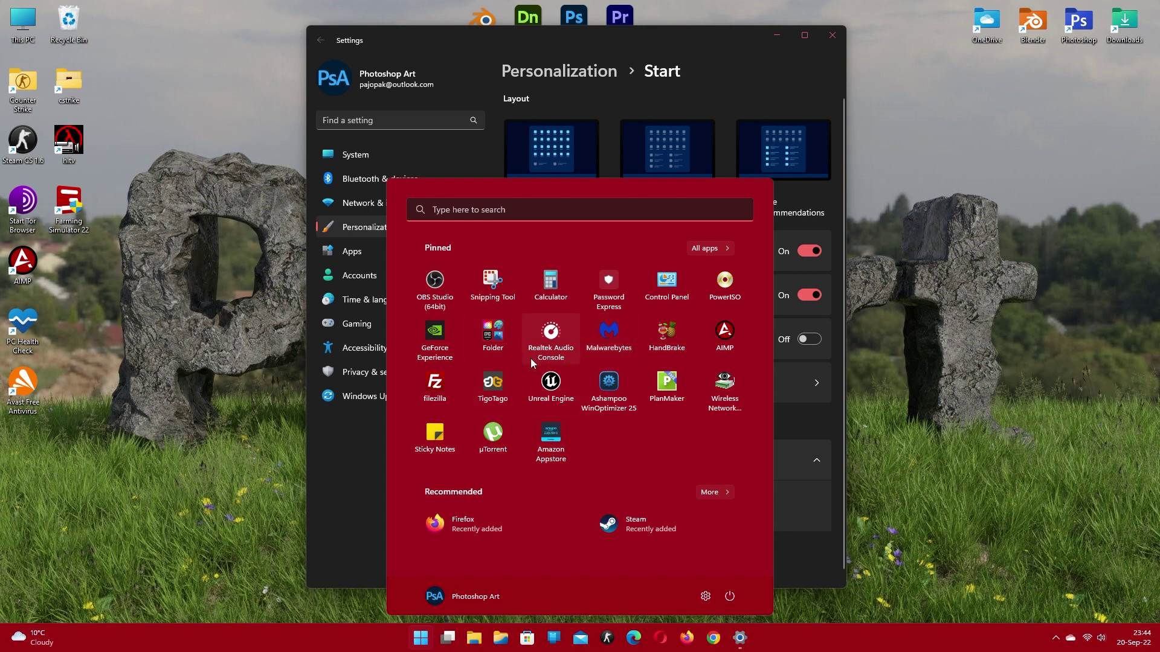
{"action": "left_click", "coordinate": [186, 480]}
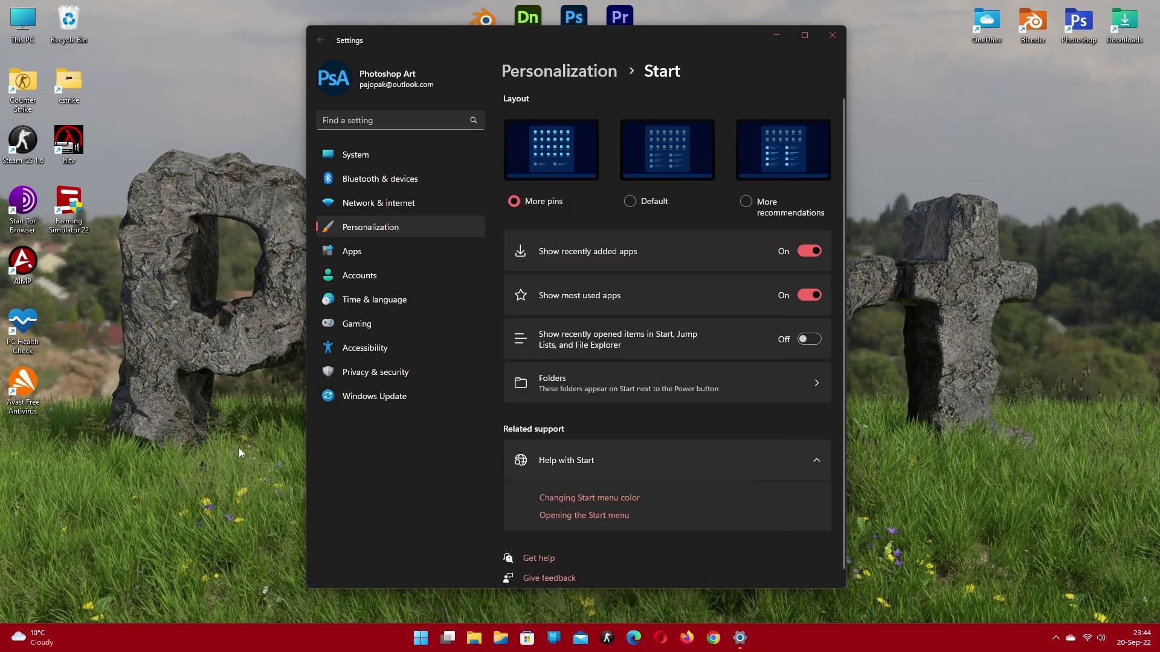
{"action": "left_click", "coordinate": [832, 35]}
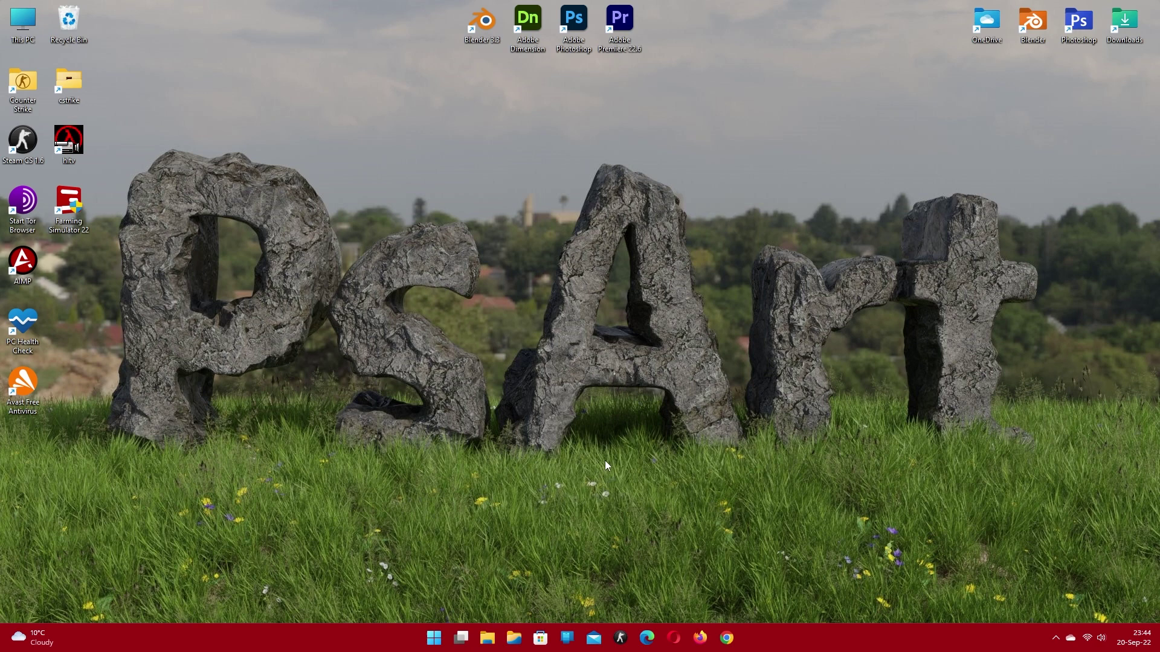
Open File Explorer and move its window to the middle of the desktop to look for tabs.
{"action": "left_click", "coordinate": [487, 638]}
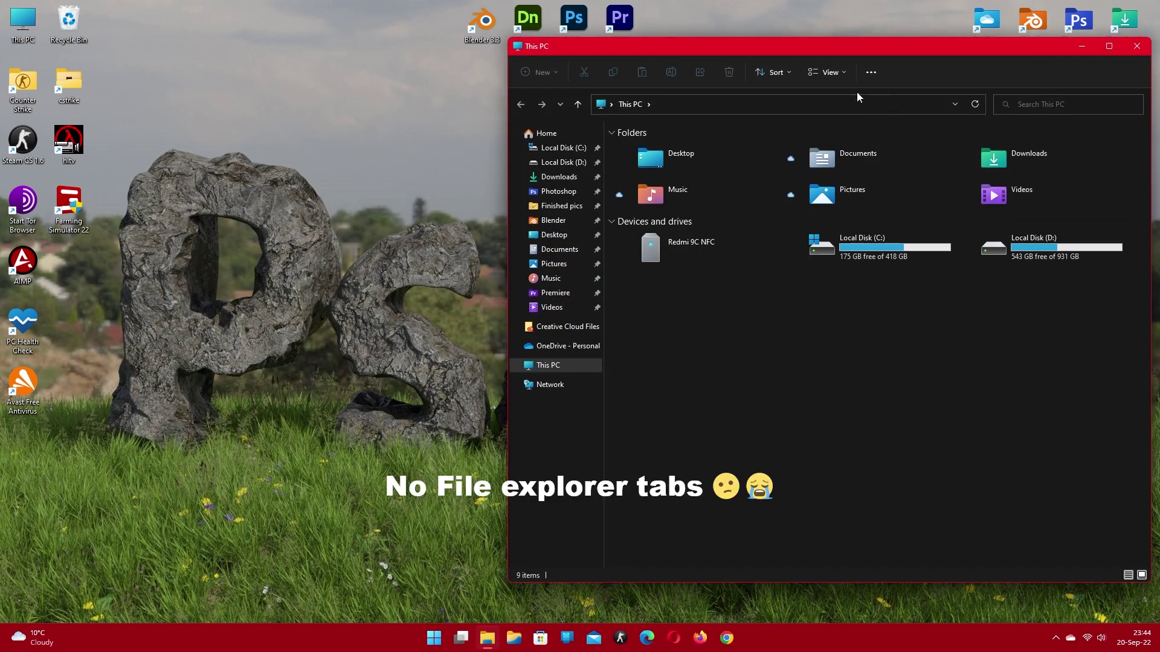
{"action": "left_click_drag", "start_coordinate": [843, 52], "coordinate": [659, 66]}
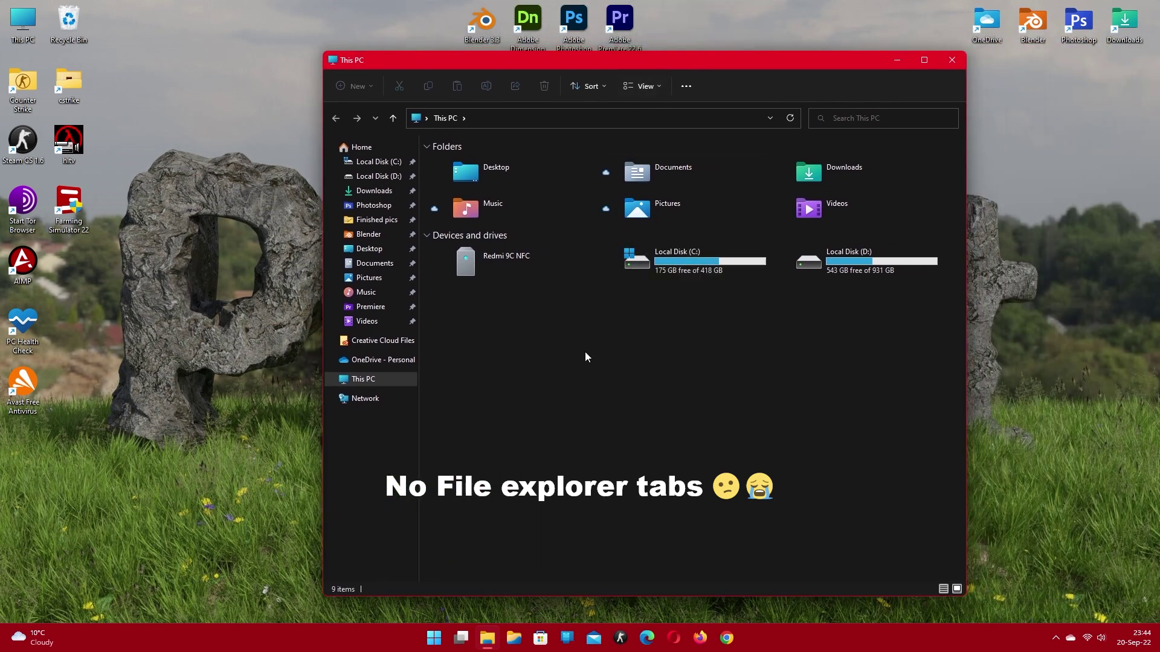